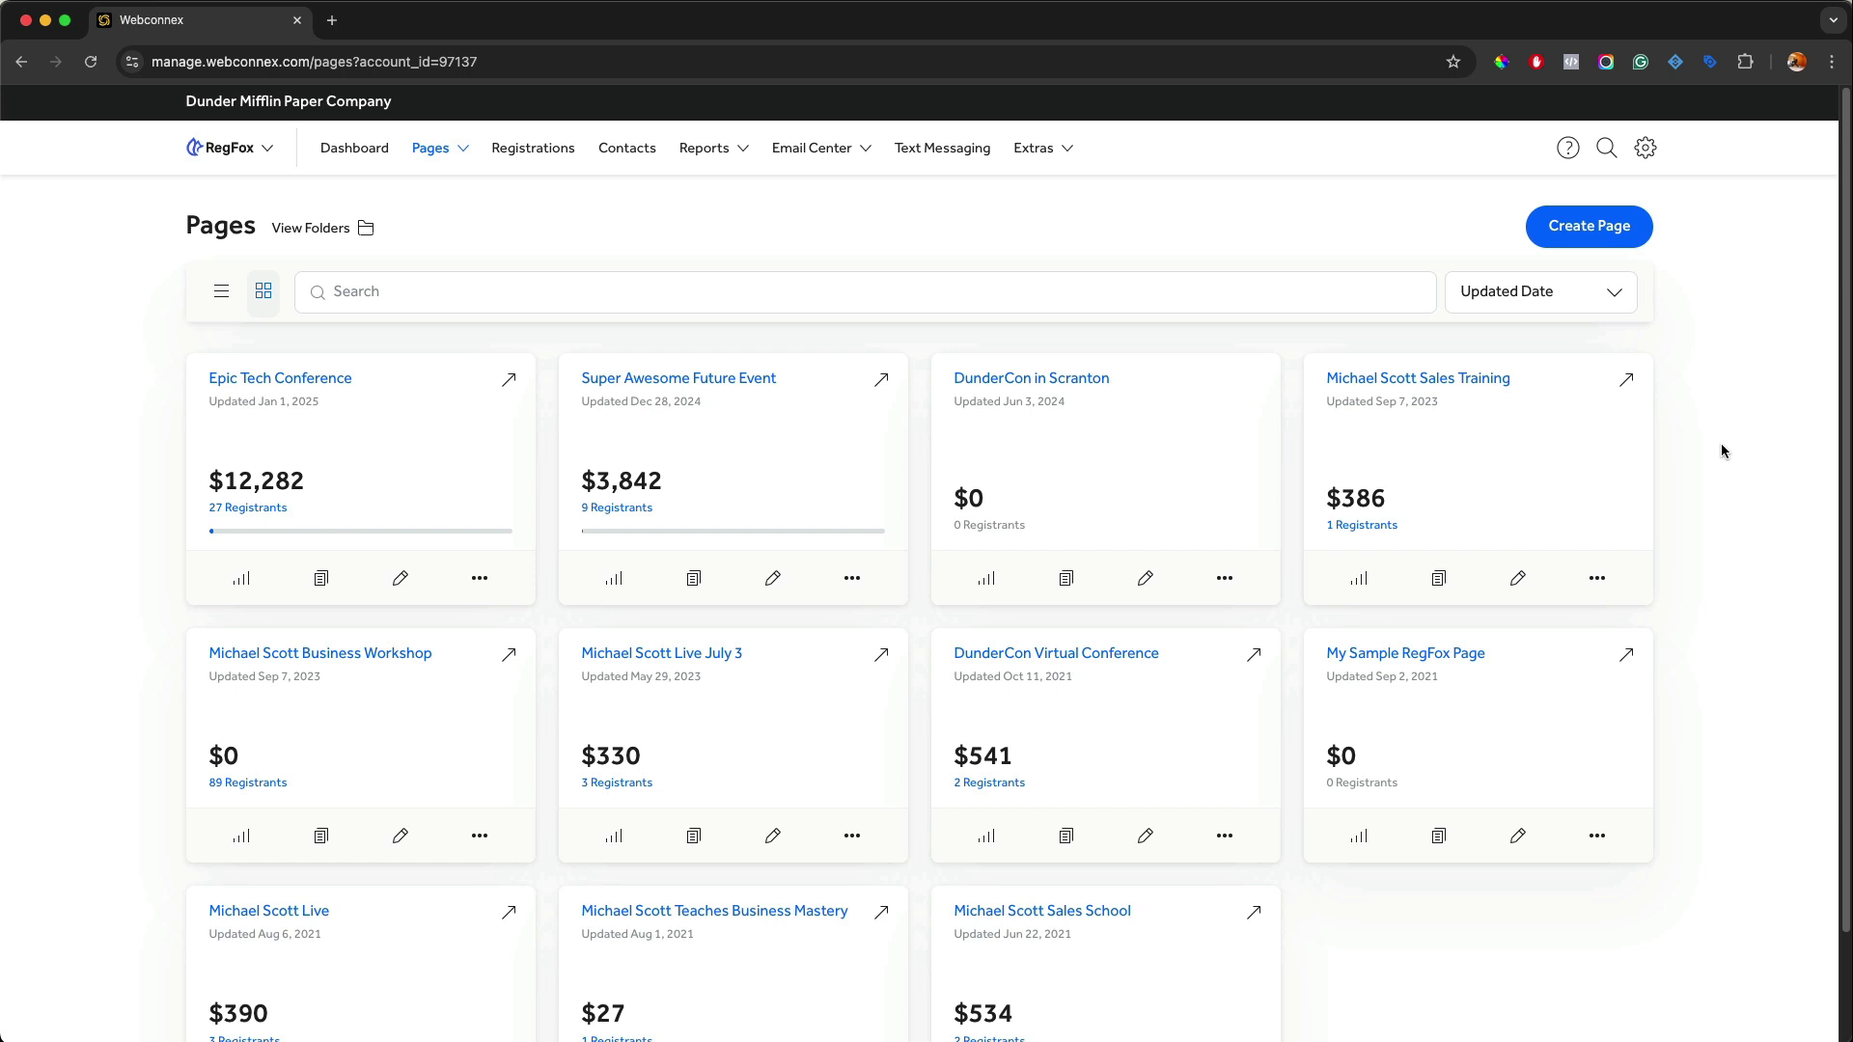
Open the account settings menu from the gear icon in the header.
click(1641, 152)
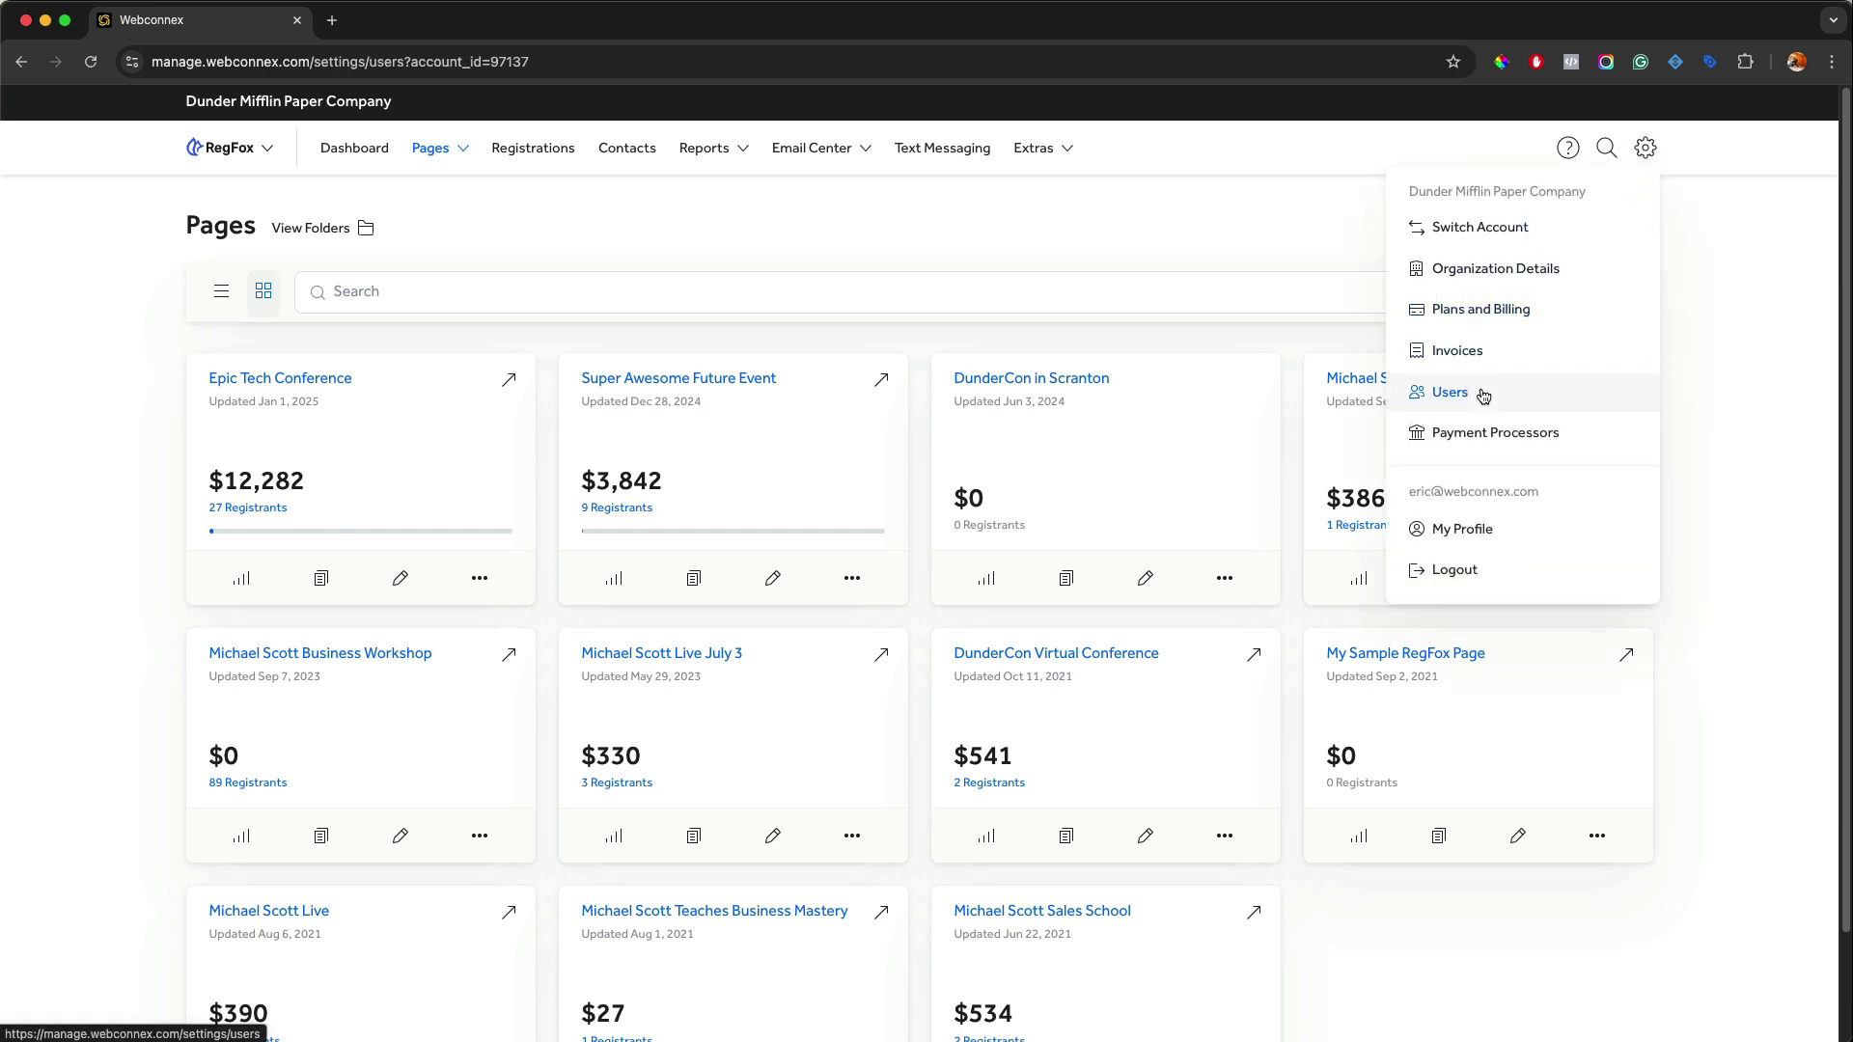
Go to Account Users and open the Add User form.
click(1483, 394)
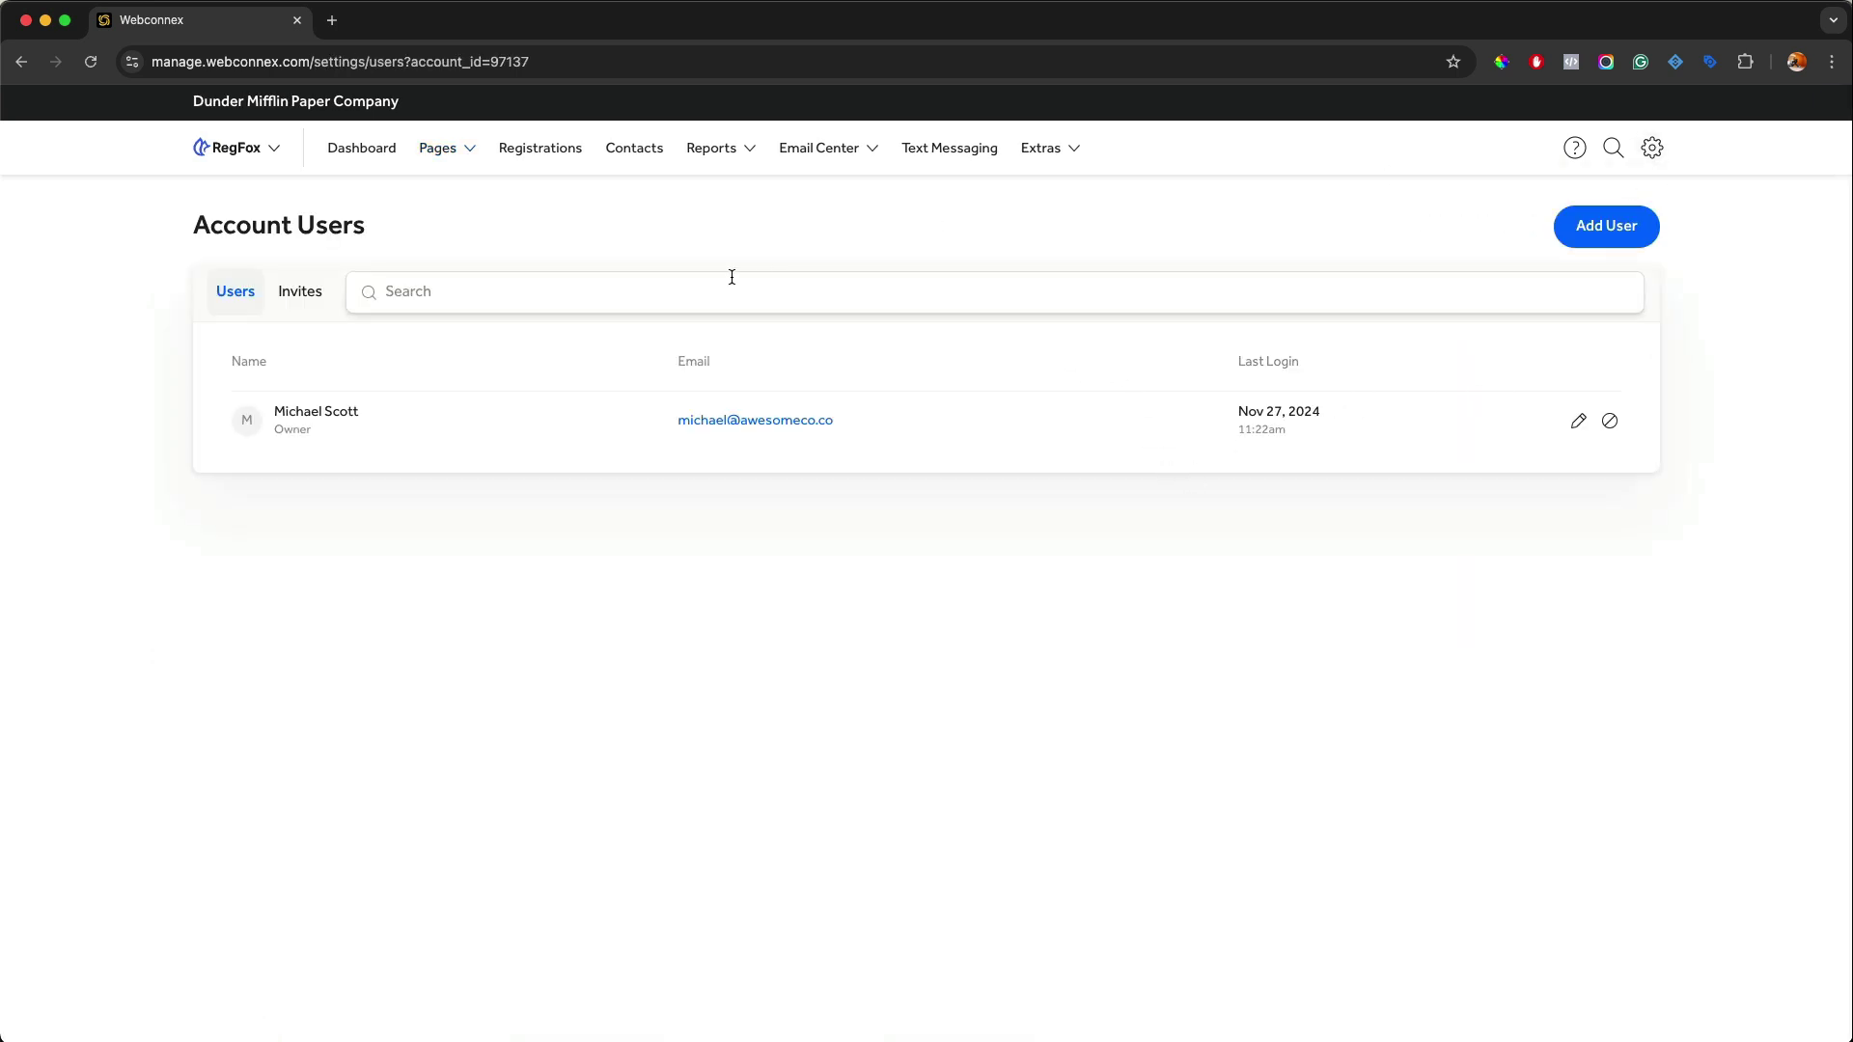
click(1592, 236)
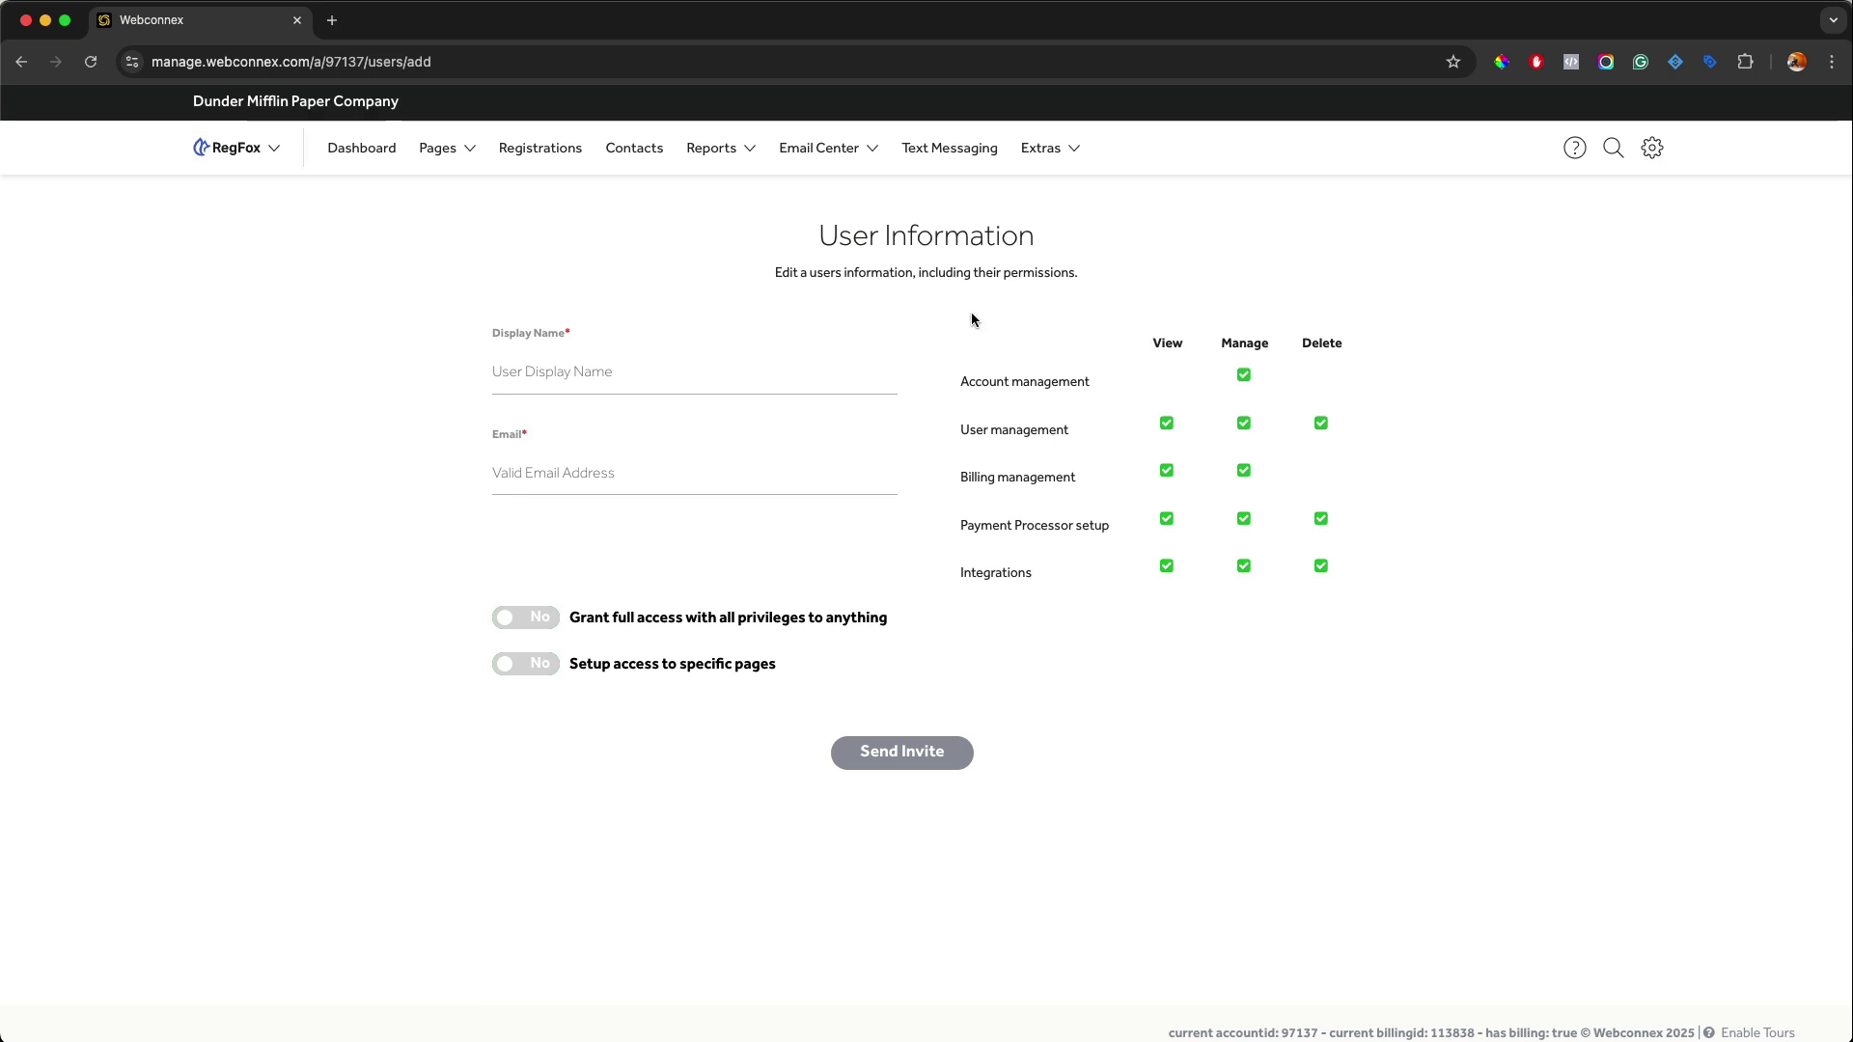
Enter the new user's display name and begin typing their e-mail address.
click(782, 372)
text(Dwight)
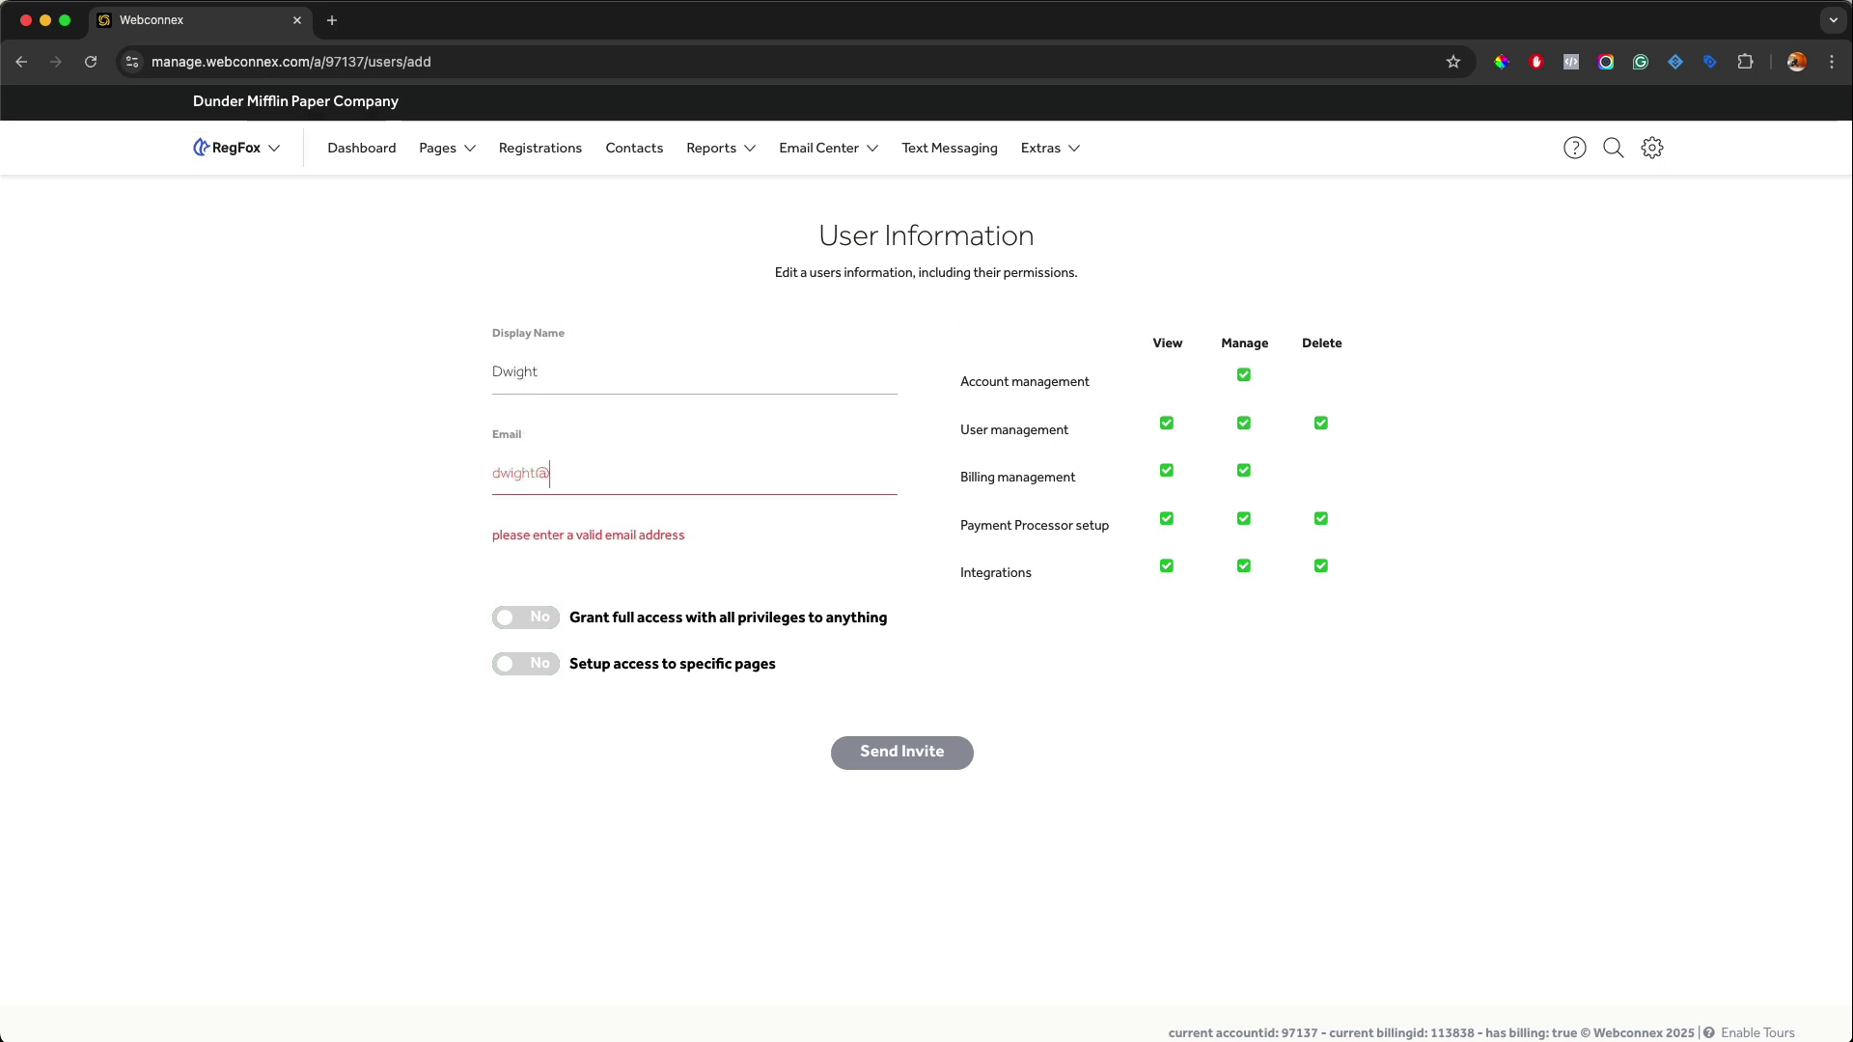
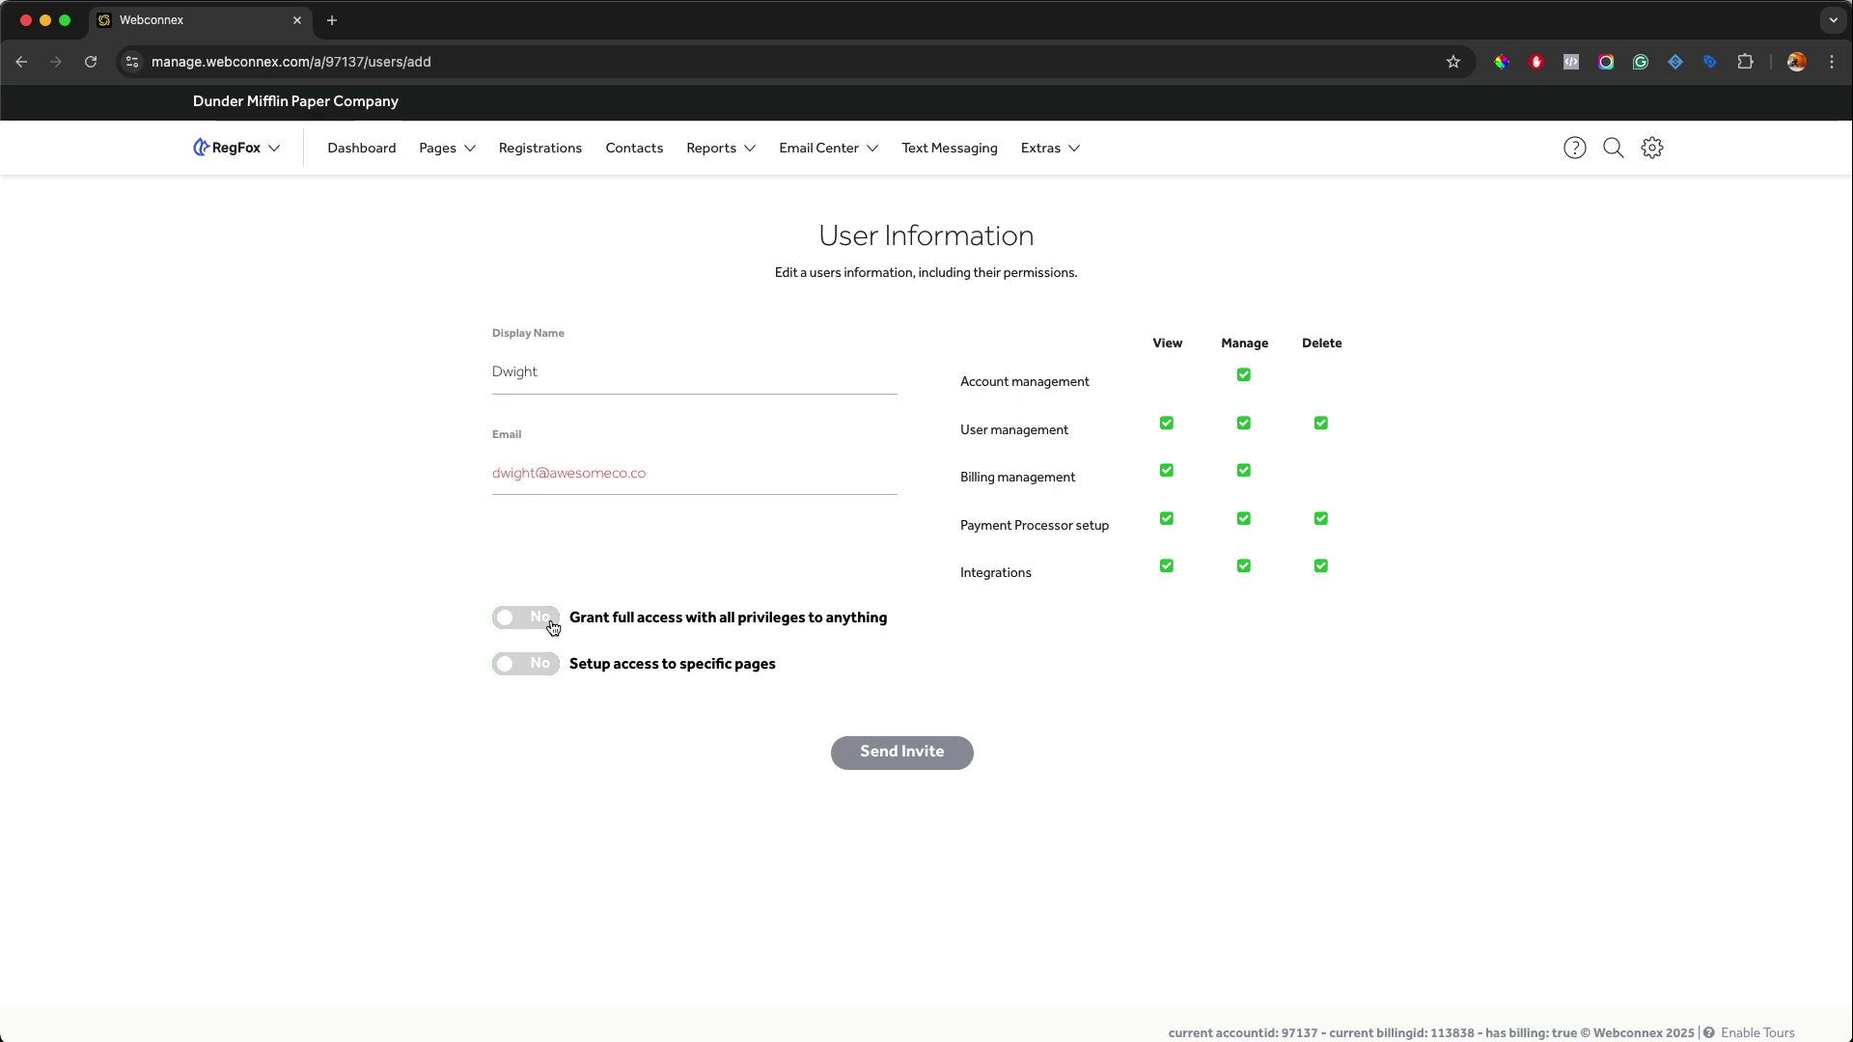
click(553, 627)
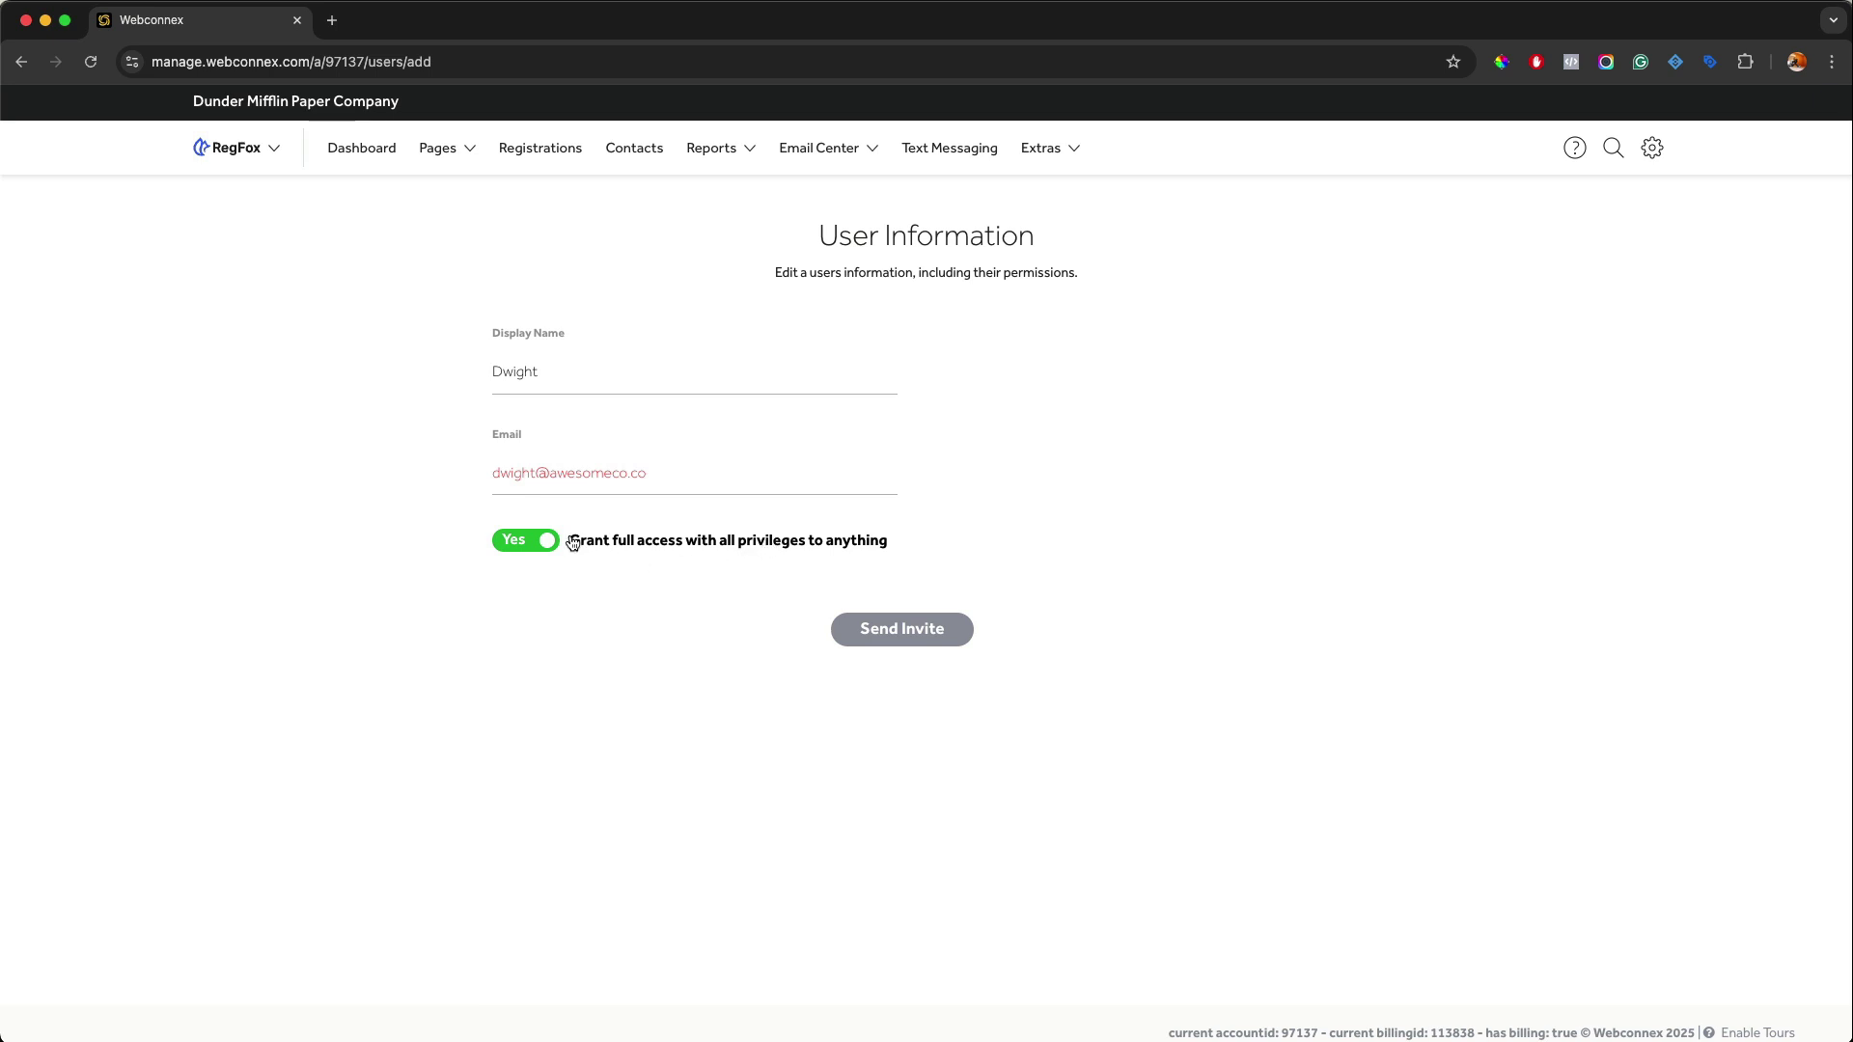
click(540, 548)
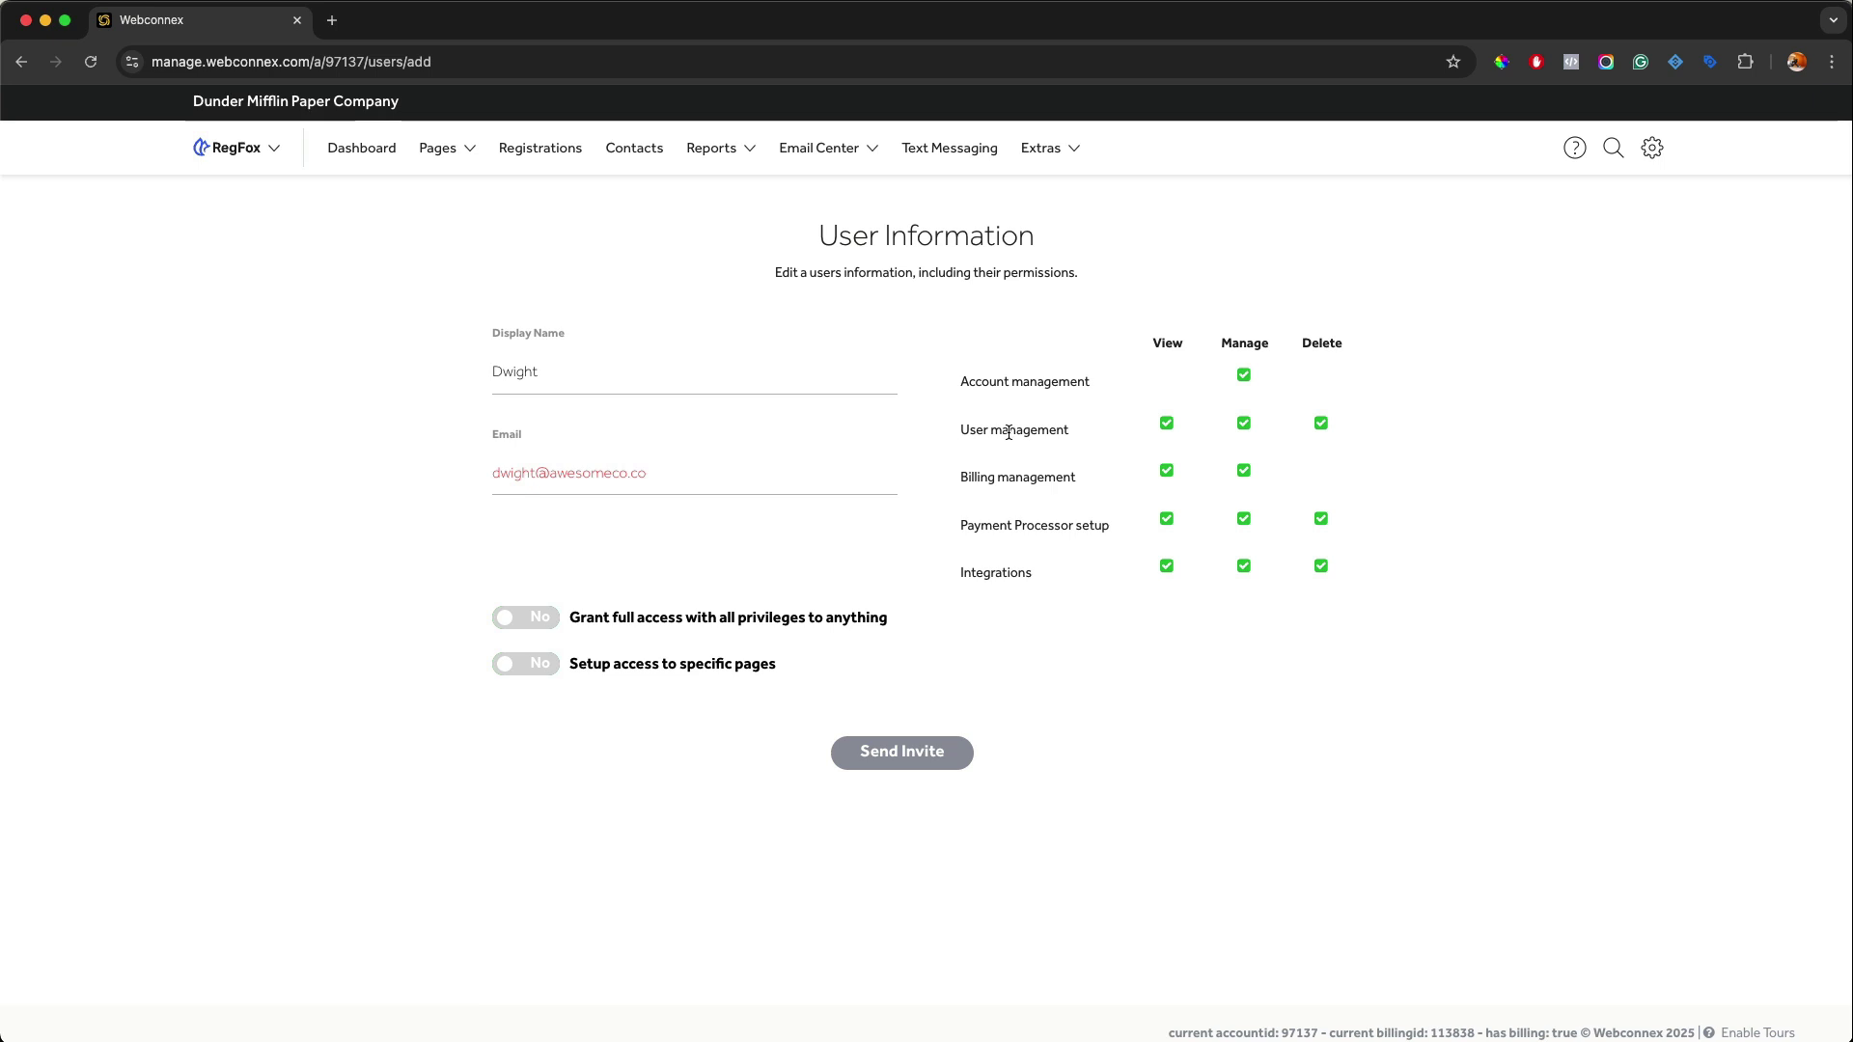
Toggle User management, Payment Processor and Billing rights off and back on, then enable page-specific access.
click(1245, 425)
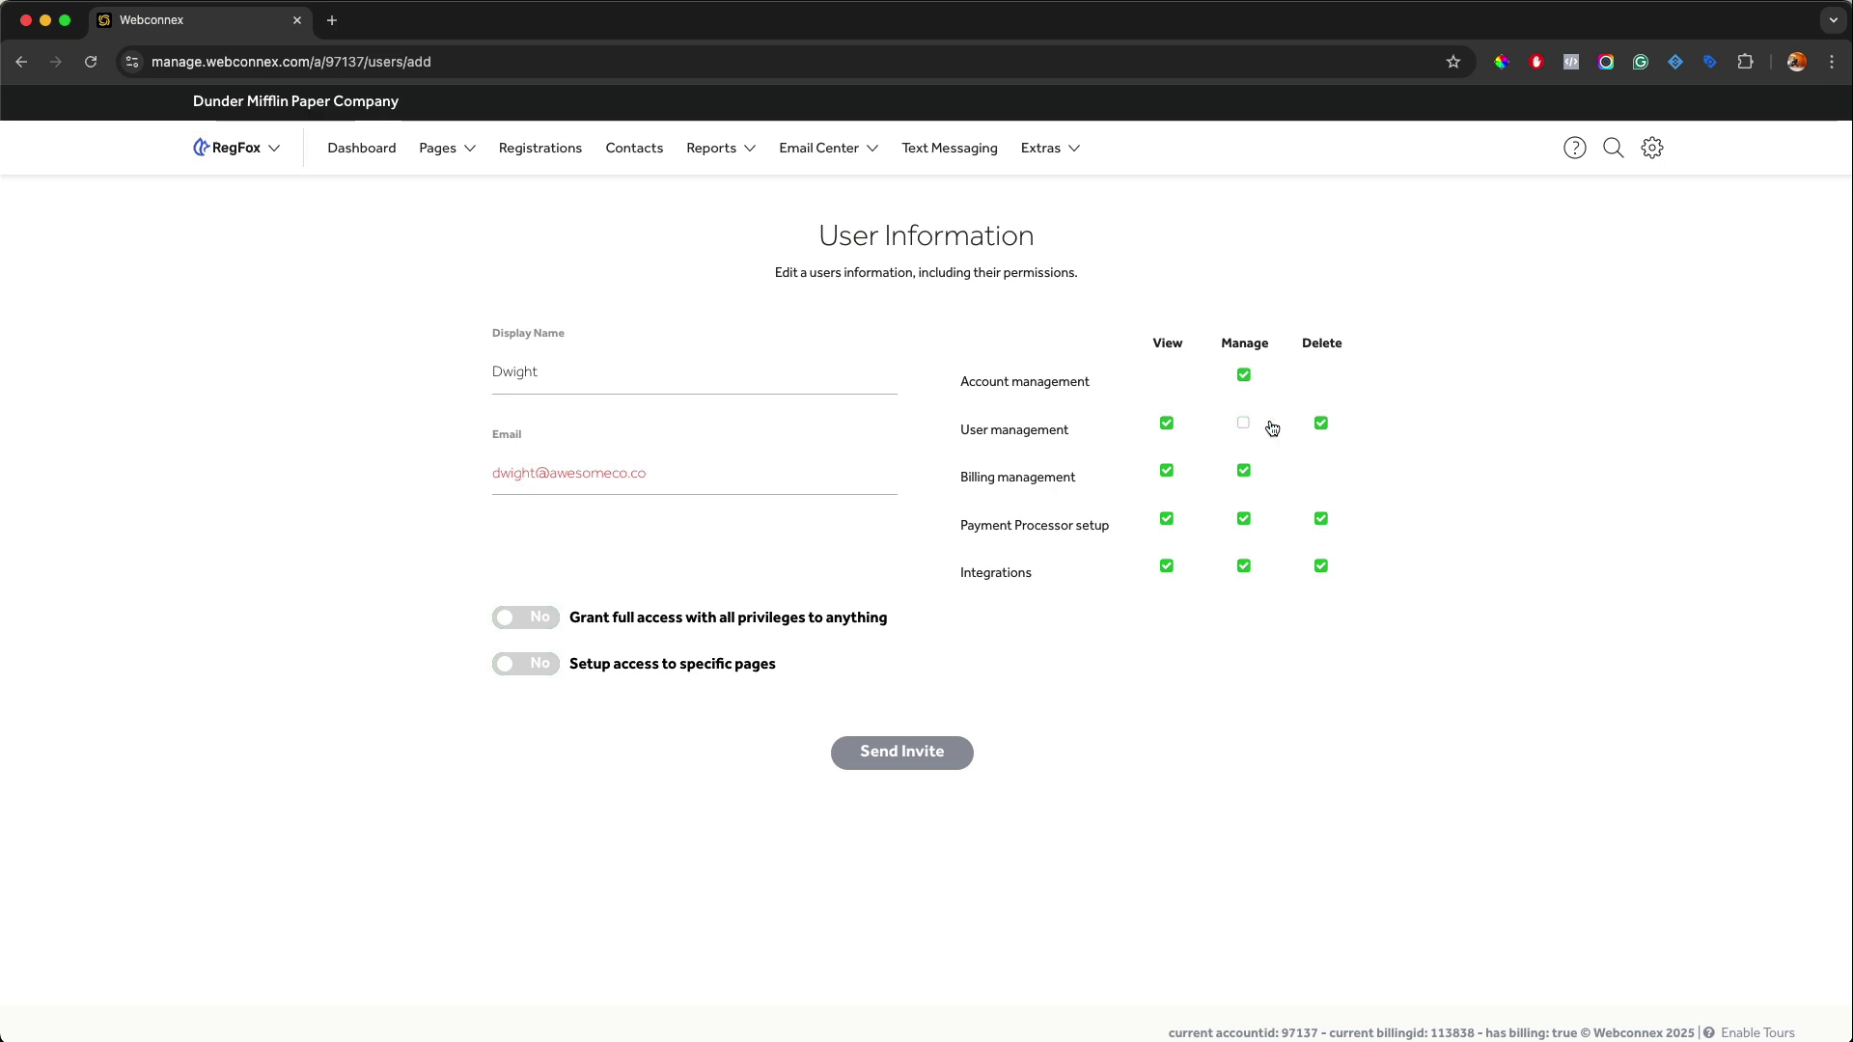
click(1319, 424)
click(1321, 520)
click(1247, 523)
click(1249, 470)
click(1246, 472)
click(1251, 523)
click(1319, 522)
click(1320, 425)
click(1245, 424)
click(533, 666)
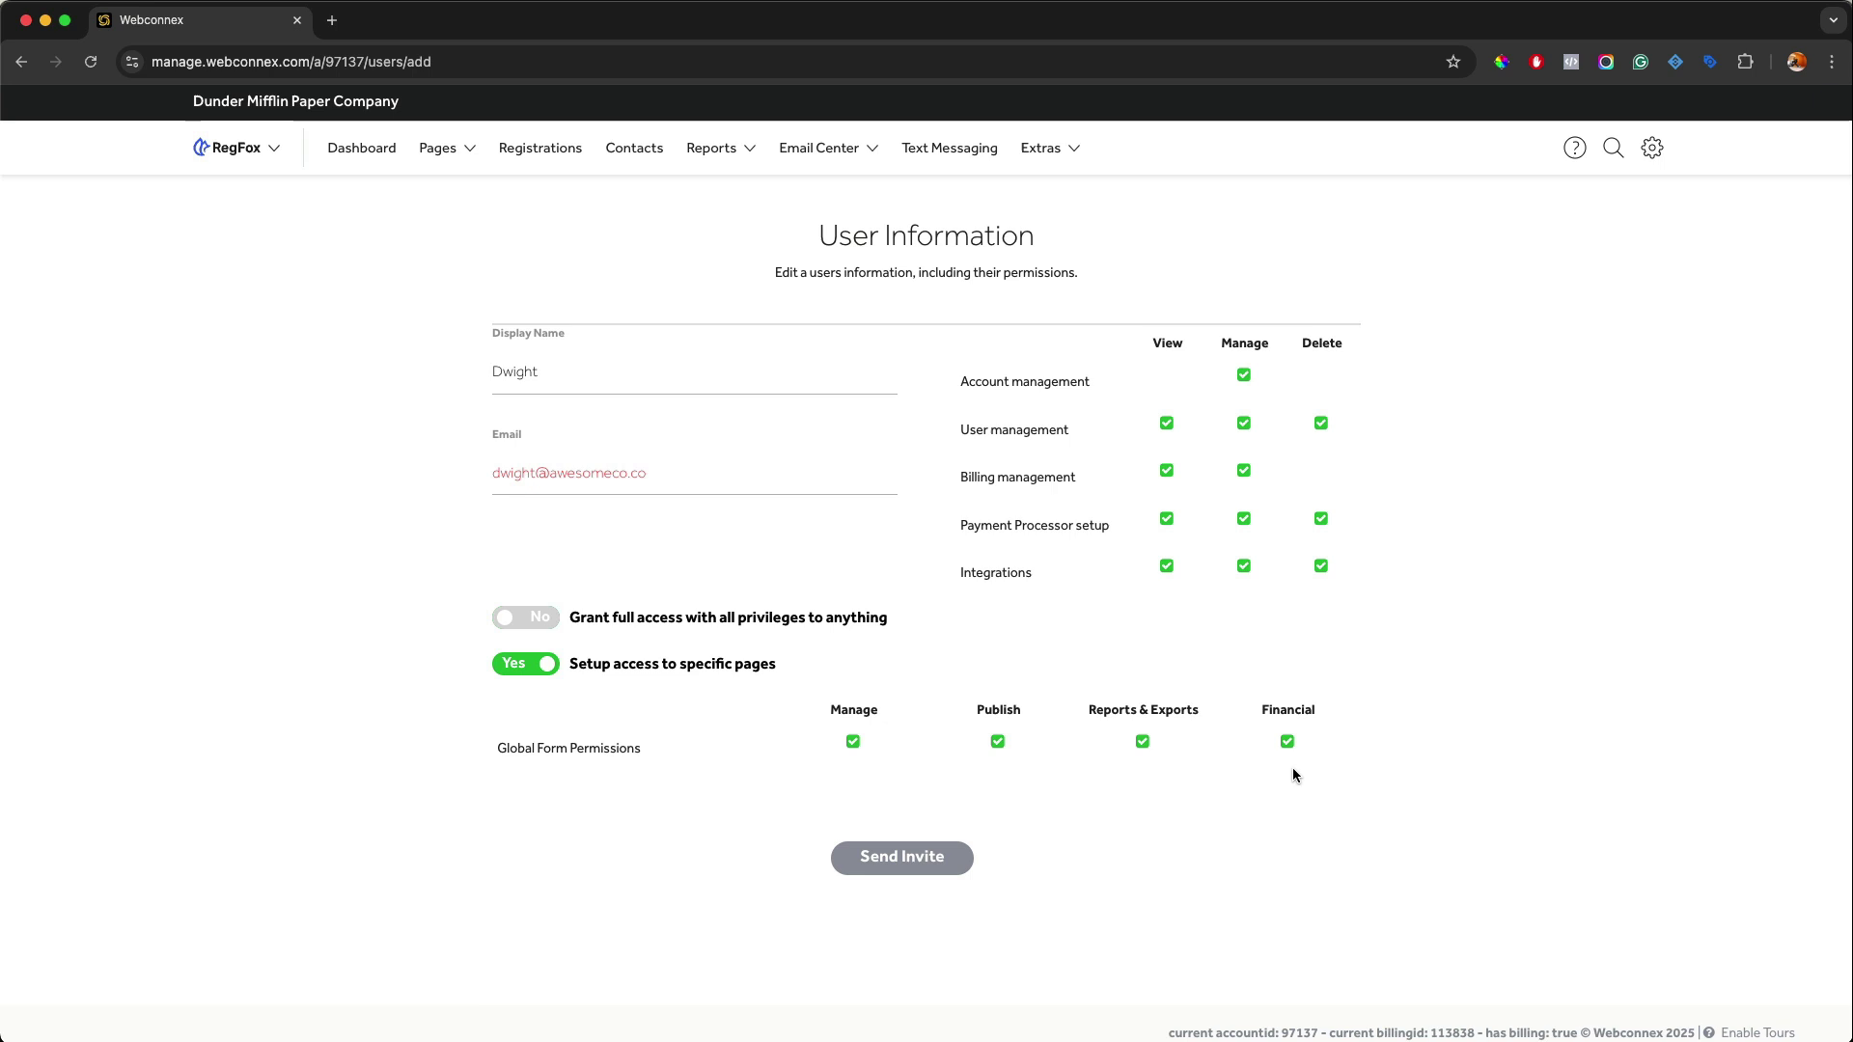
Uncheck global Financial, Reports & Exports, Publish and Manage to reveal the per-page form list.
click(1287, 741)
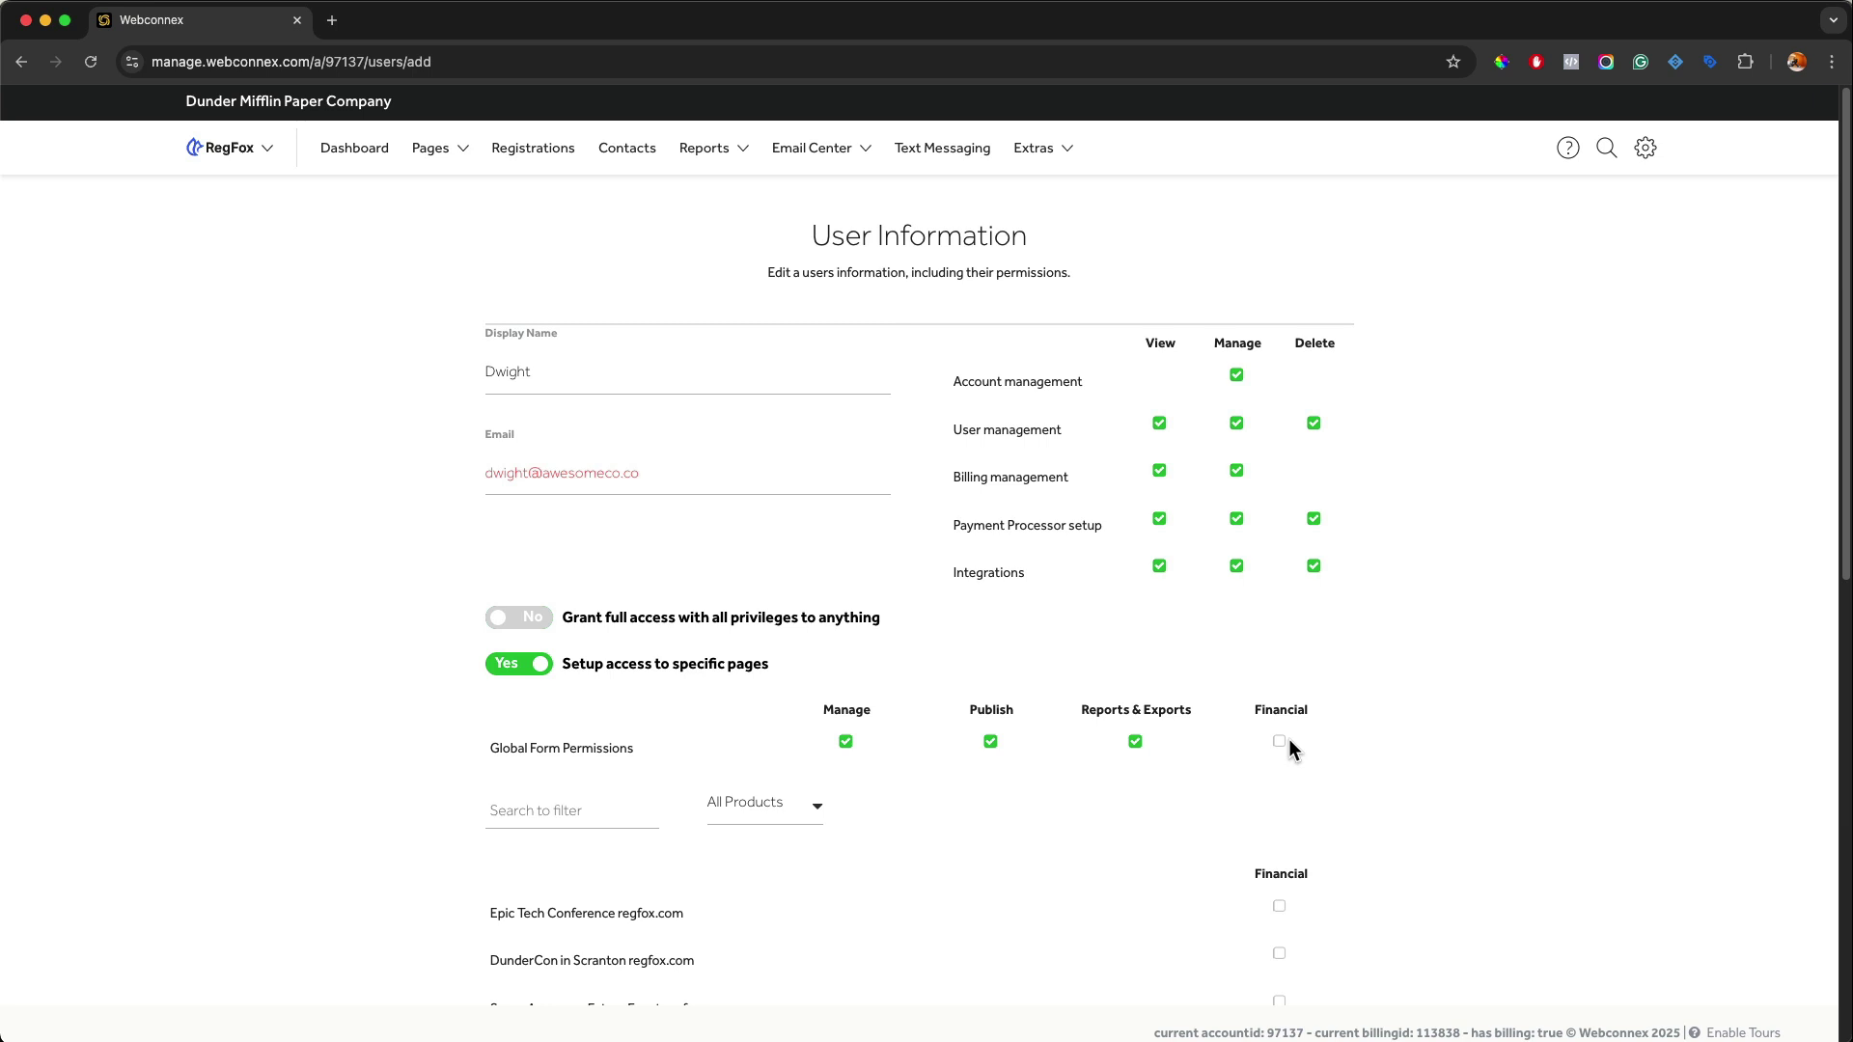
click(1135, 741)
click(994, 743)
click(846, 742)
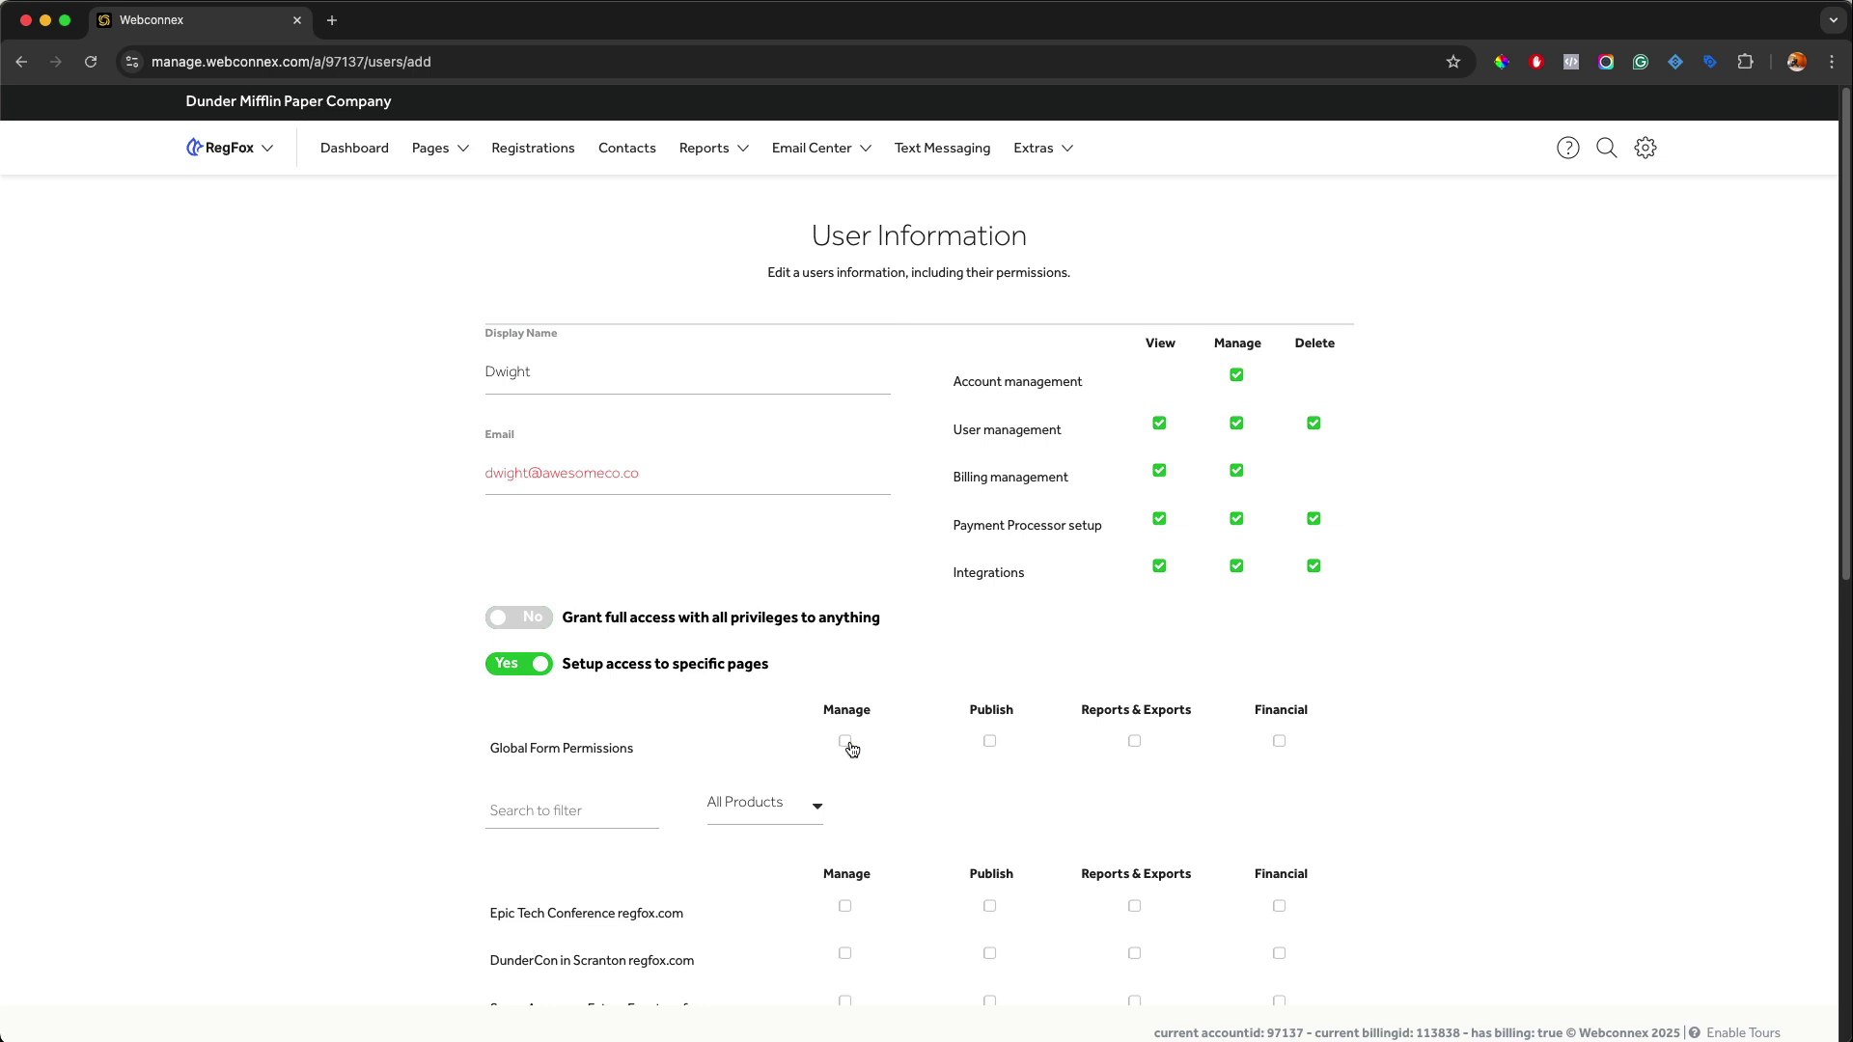
scroll(1049, 628, down, 3)
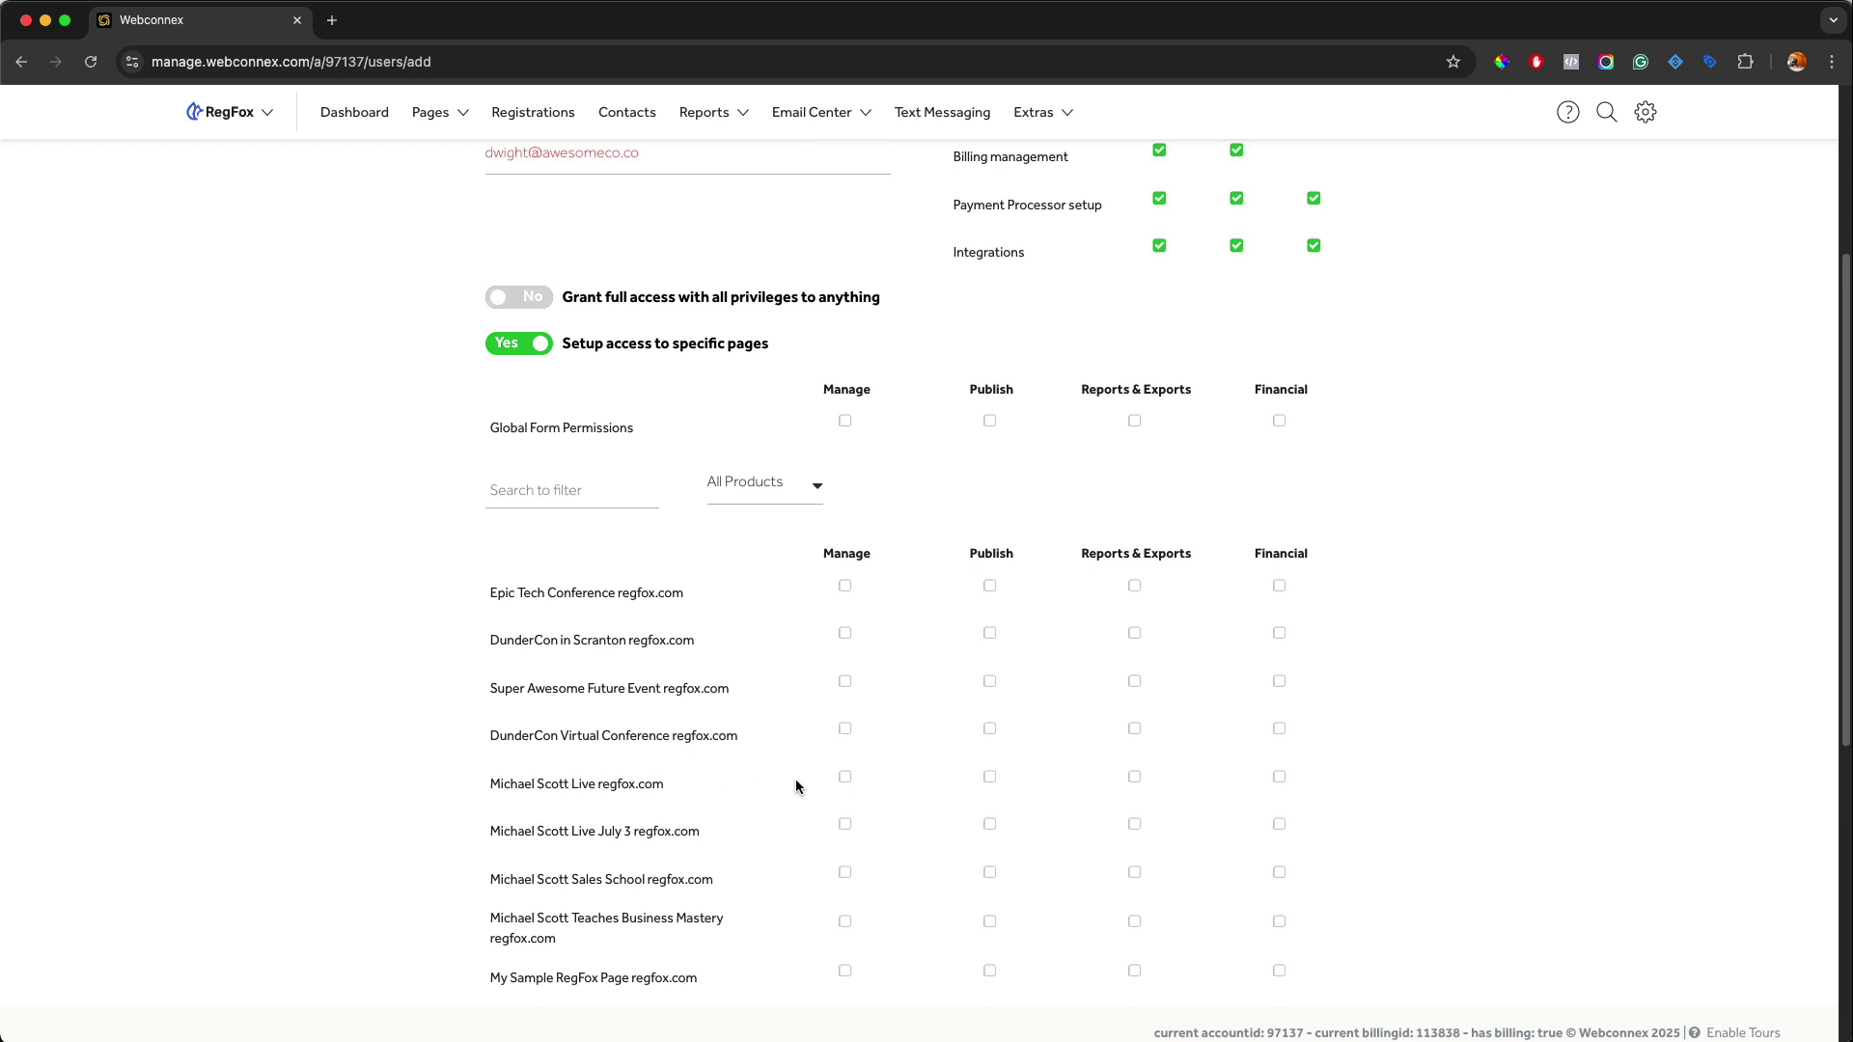
Tick all four permissions on the fifth listed event, then leave only Manage checked there.
click(846, 777)
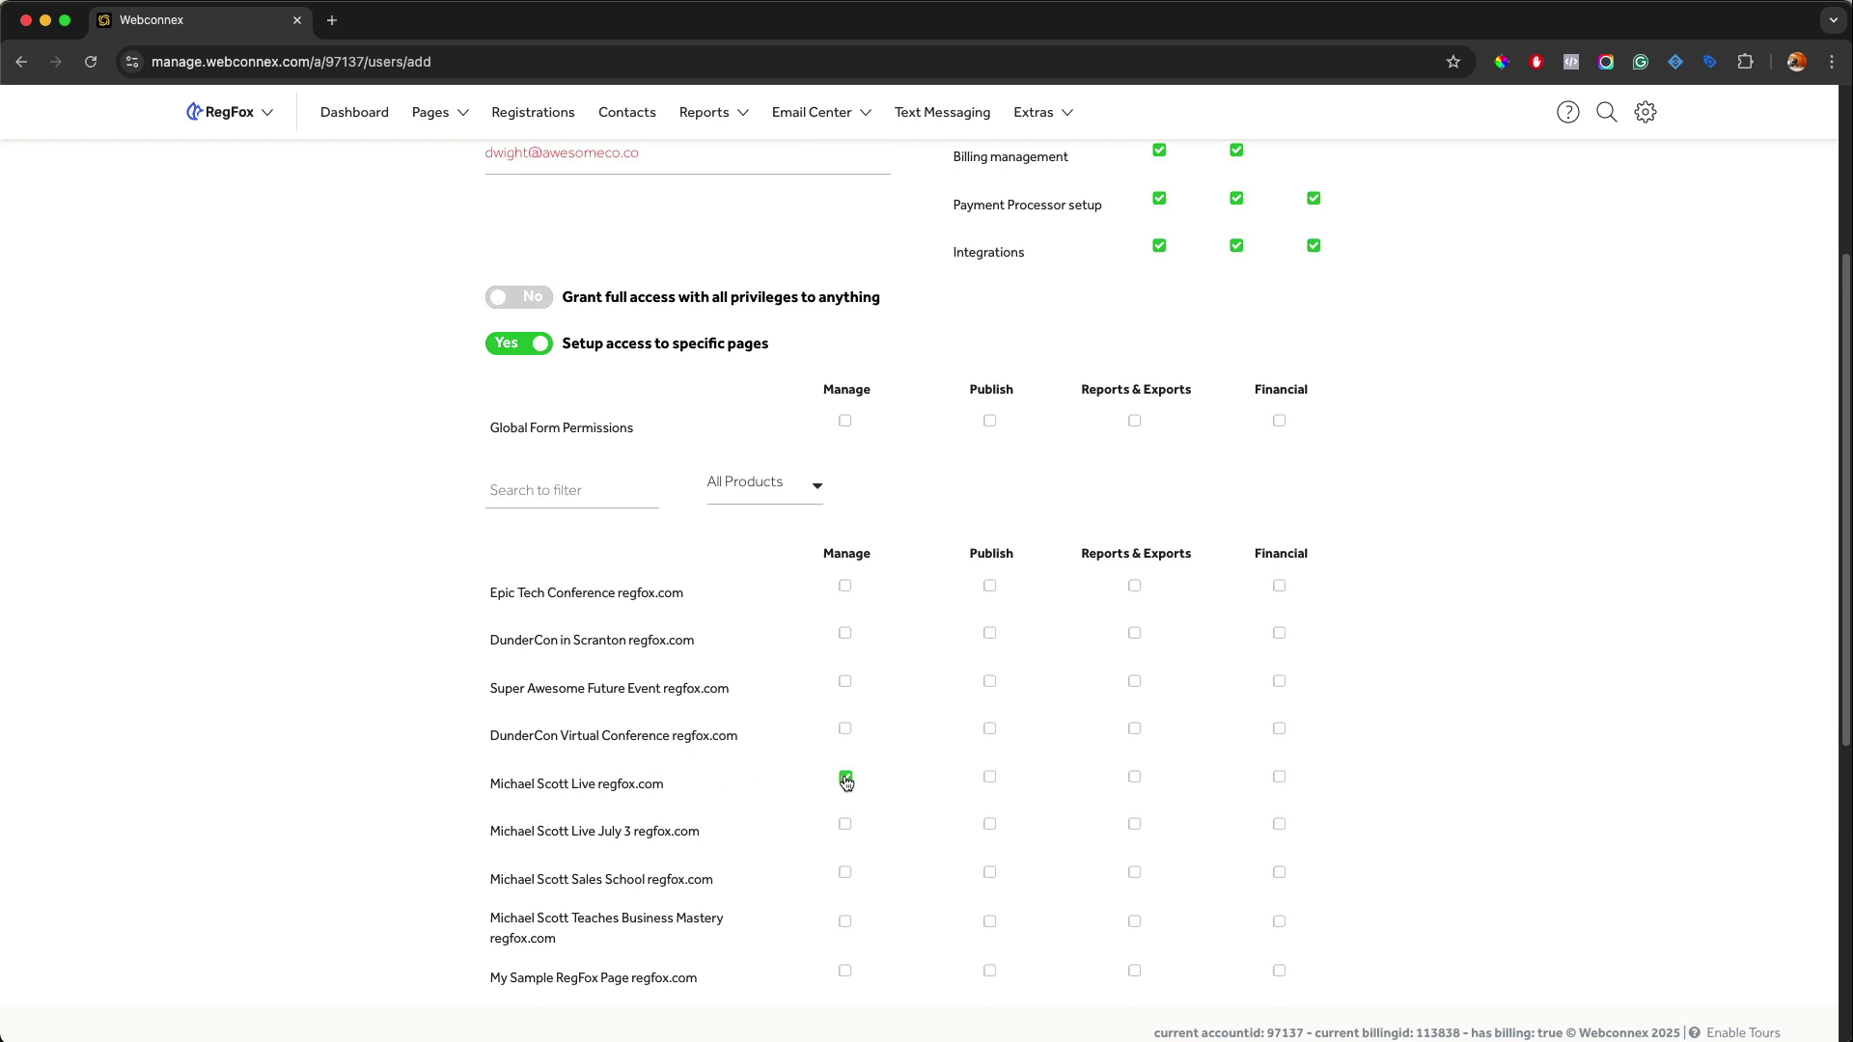
click(992, 780)
click(1136, 781)
click(1285, 779)
scroll(1290, 783, down, 5)
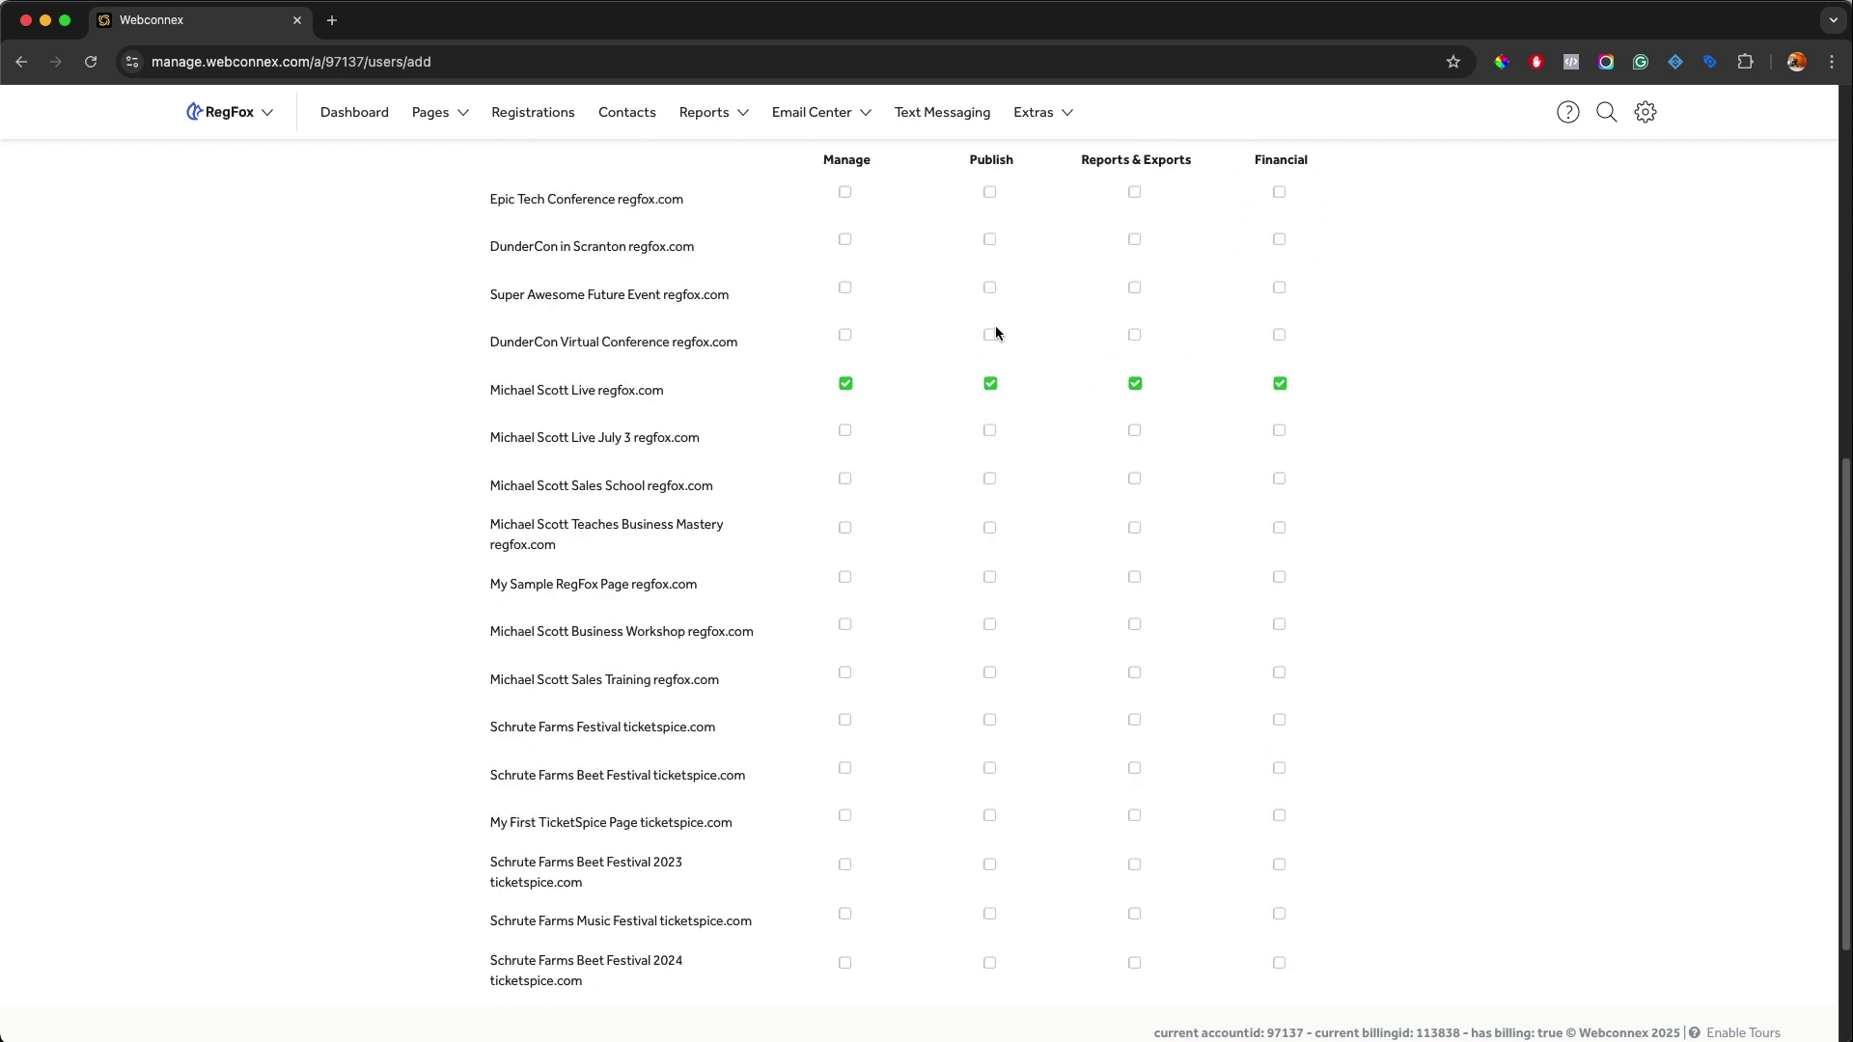
scroll(1125, 426, up, 2)
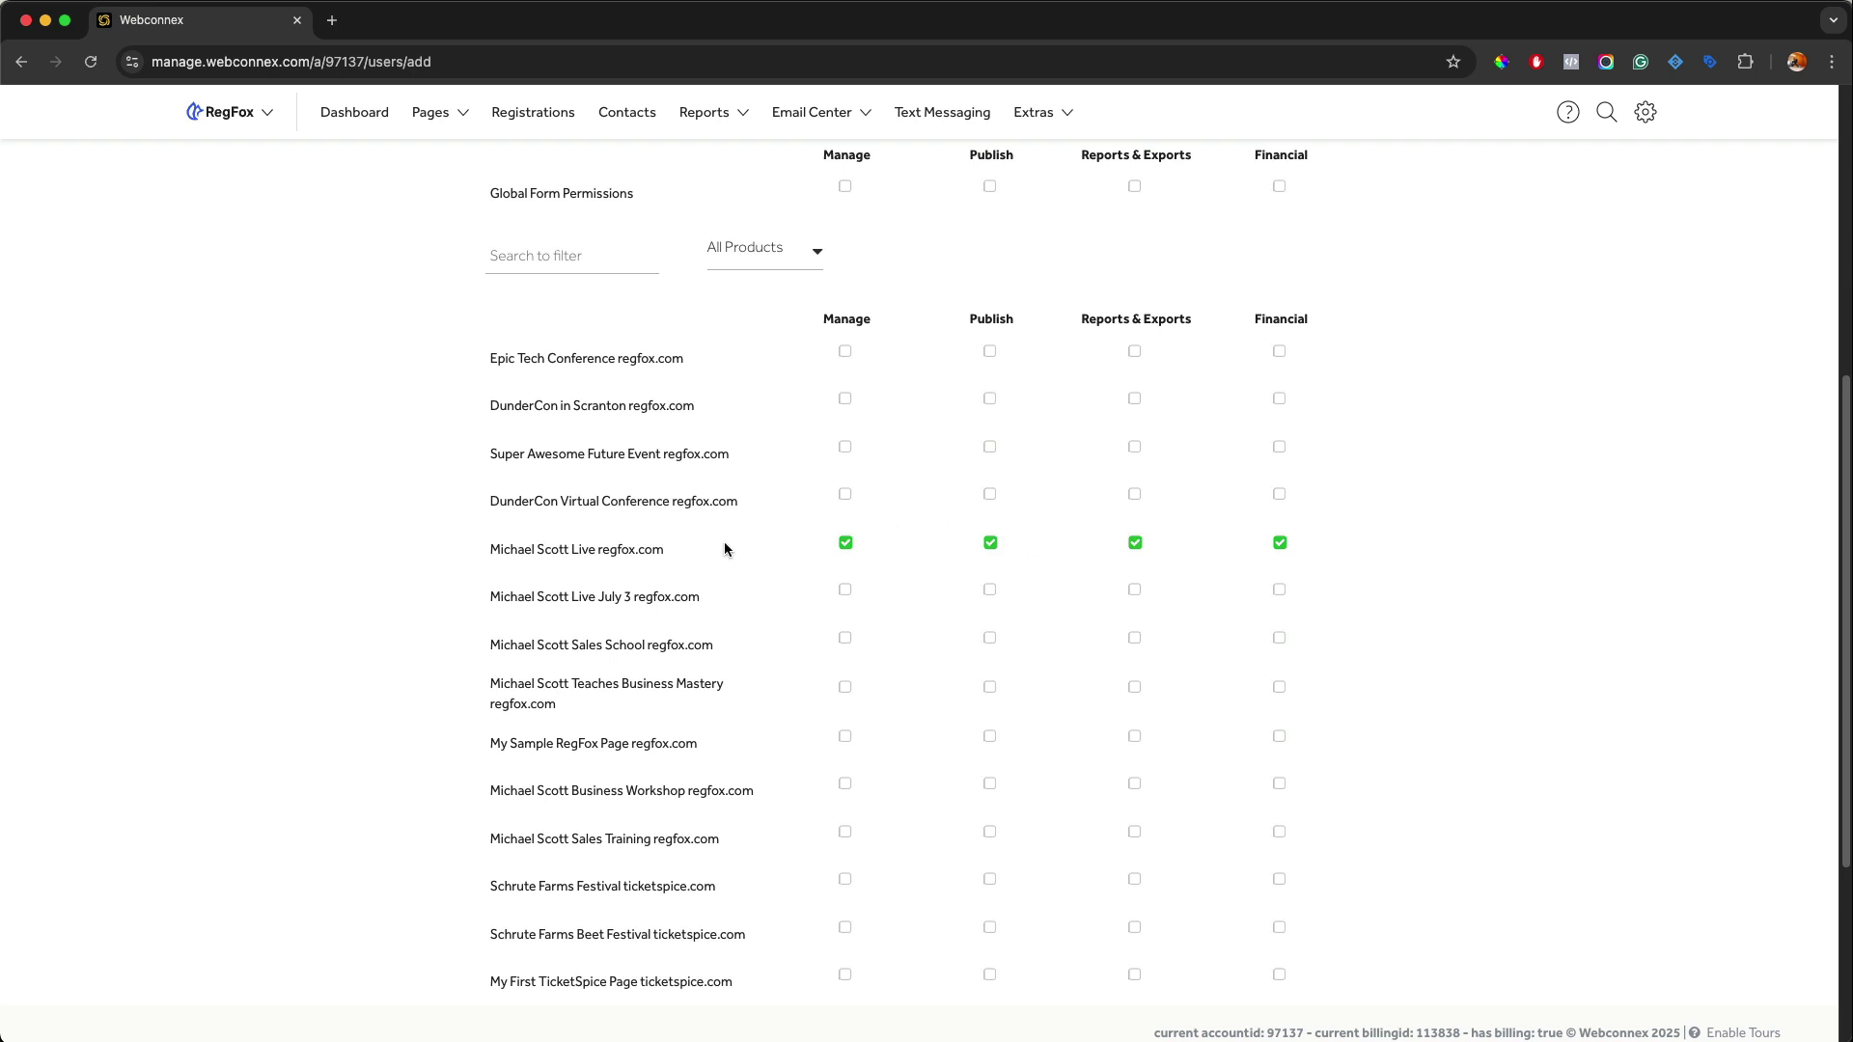
click(989, 542)
click(1131, 542)
click(1277, 544)
Grant Manage on DunderCon in Scranton, Super Awesome Future Event and DunderCon Virtual Conference.
click(845, 399)
click(845, 447)
click(845, 494)
Remove Manage from Epic Tech Conference, DunderCon in Scranton, Super Awesome Future Event and the fifth event.
click(846, 352)
click(845, 399)
click(846, 449)
click(846, 544)
Grant Reports & Exports and Financial on the individual events in the form list.
click(1134, 352)
click(1135, 399)
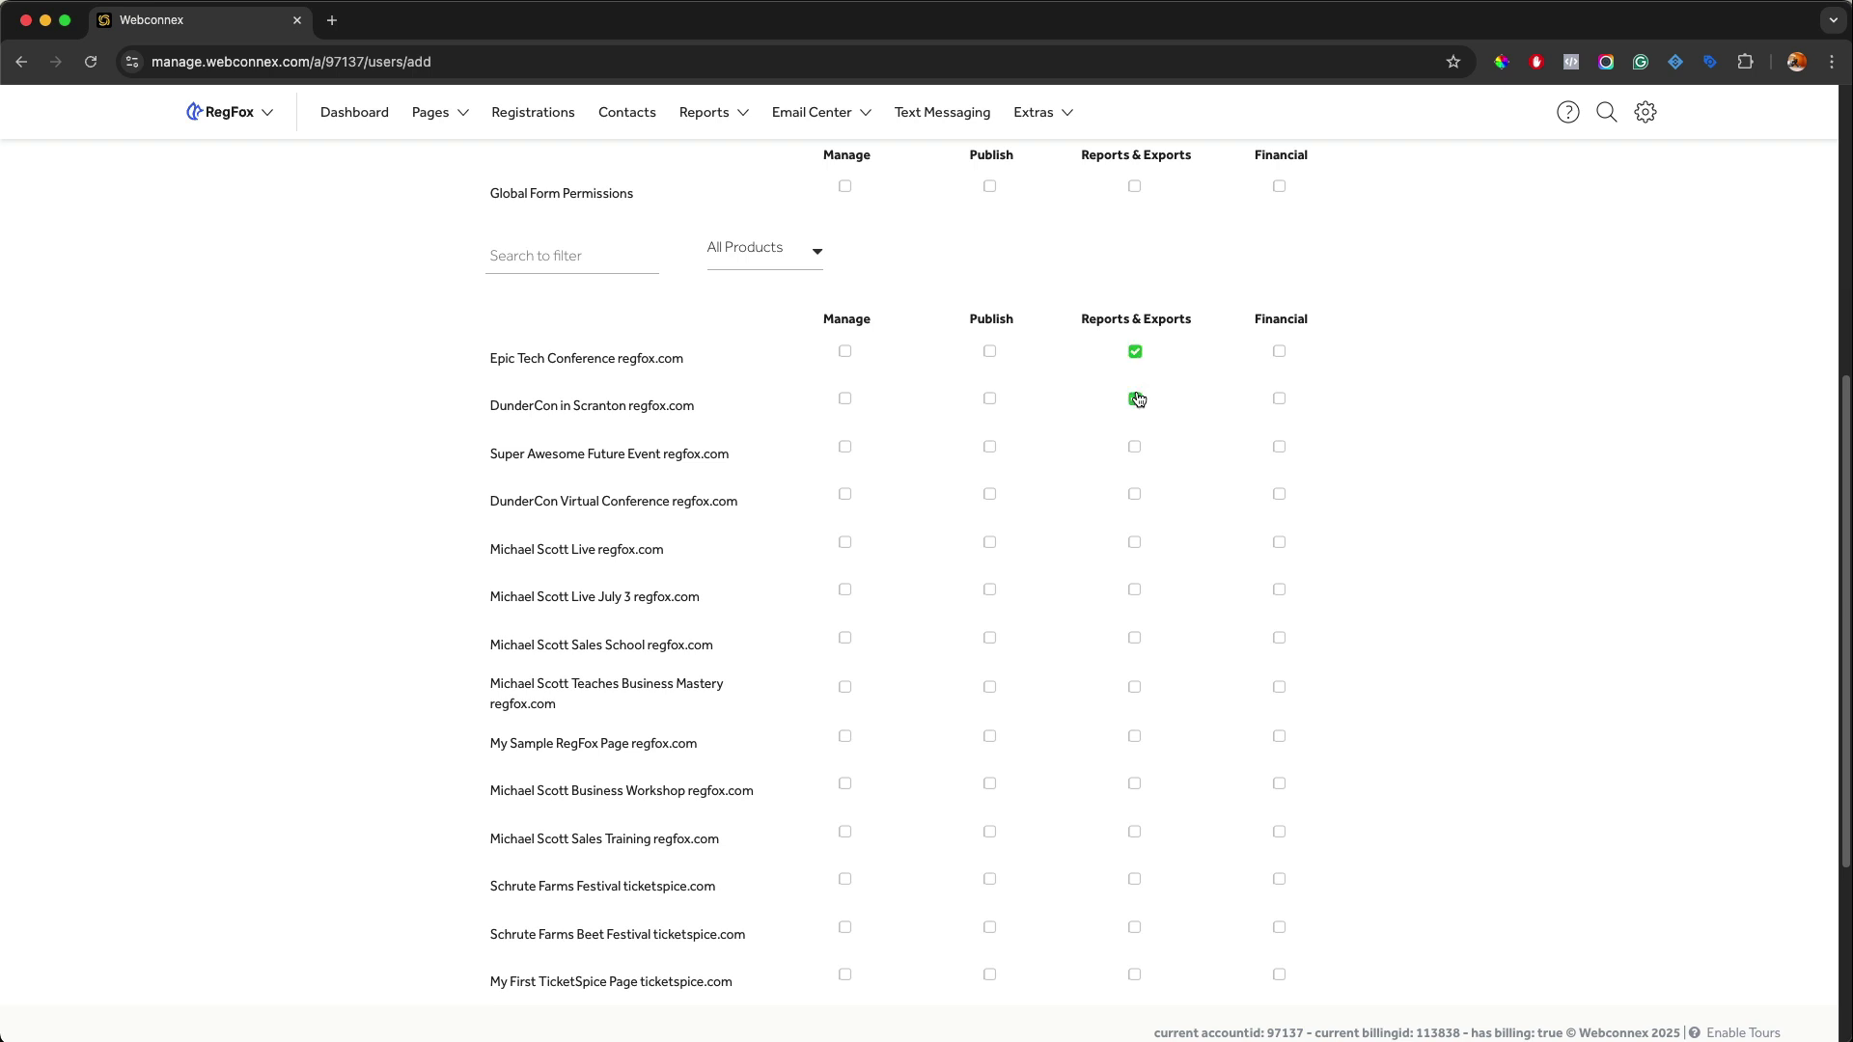
click(1135, 446)
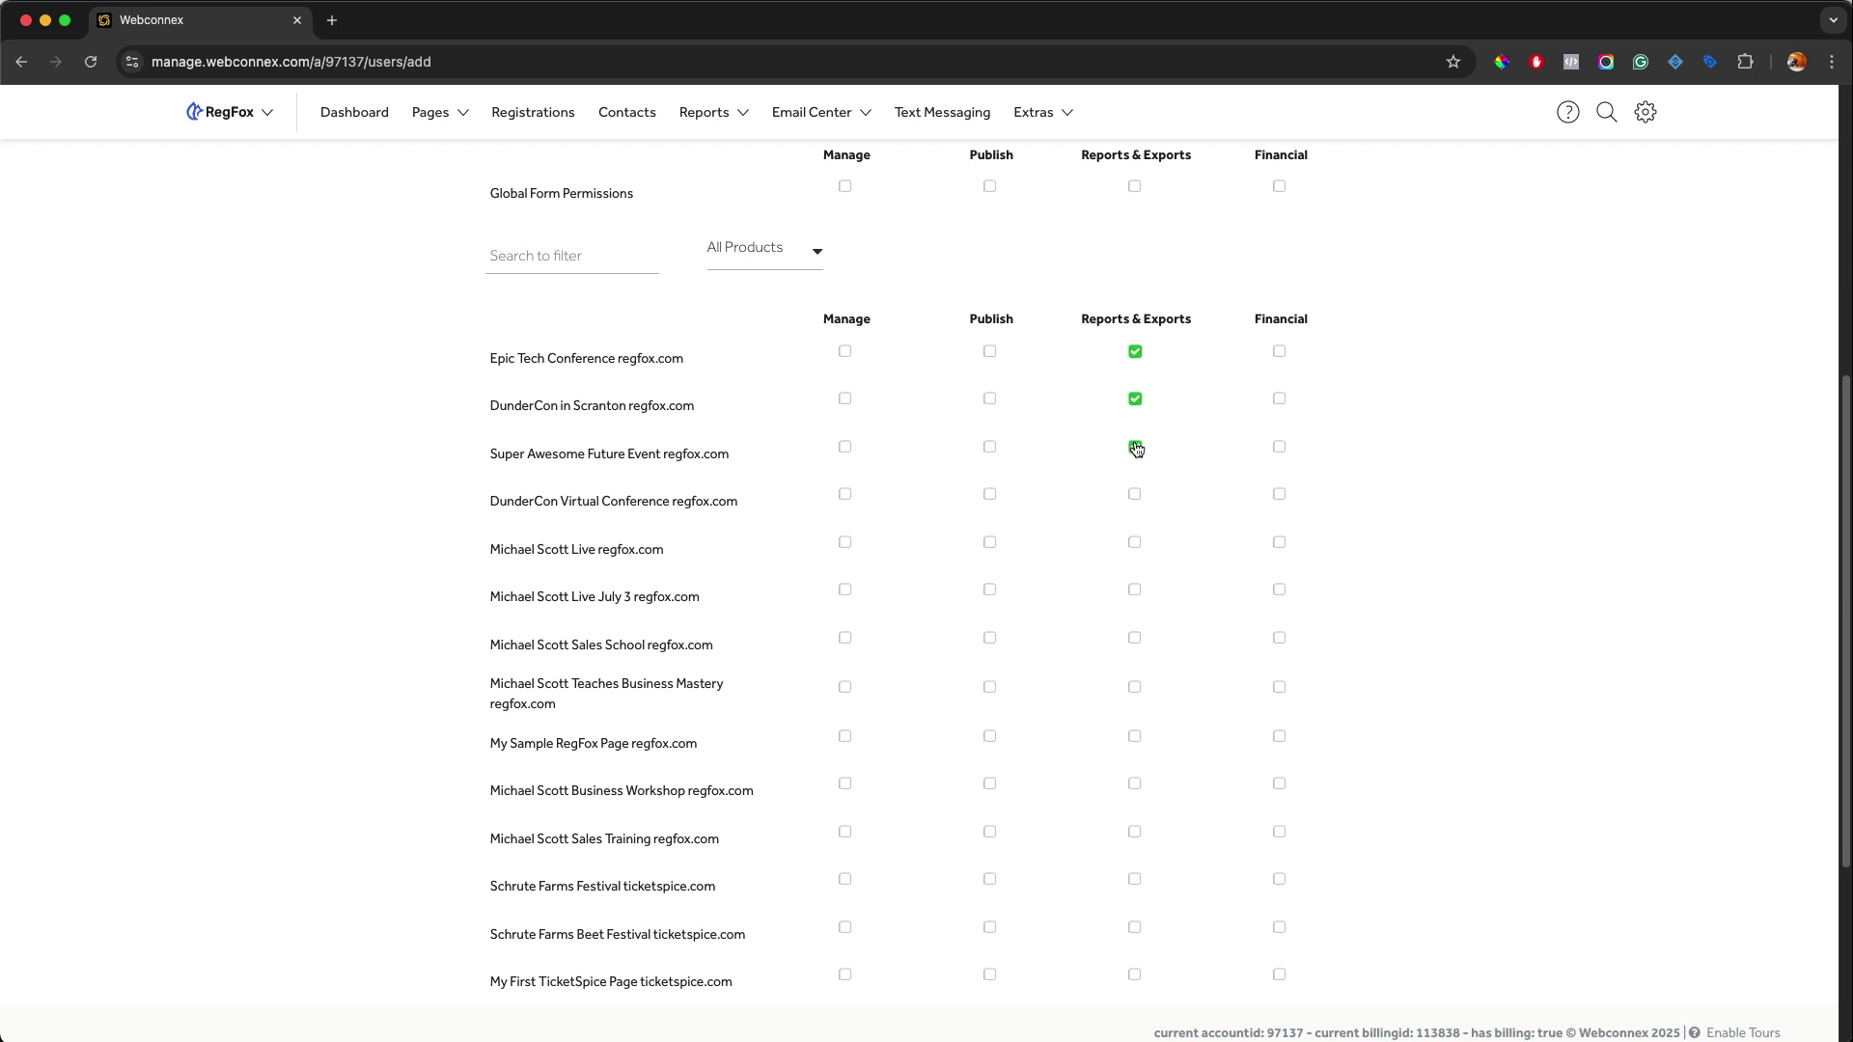
click(1136, 541)
click(1279, 543)
click(1279, 495)
click(1274, 402)
click(1280, 353)
Enable Reports & Exports and Financial in Global Form Permissions.
click(1136, 186)
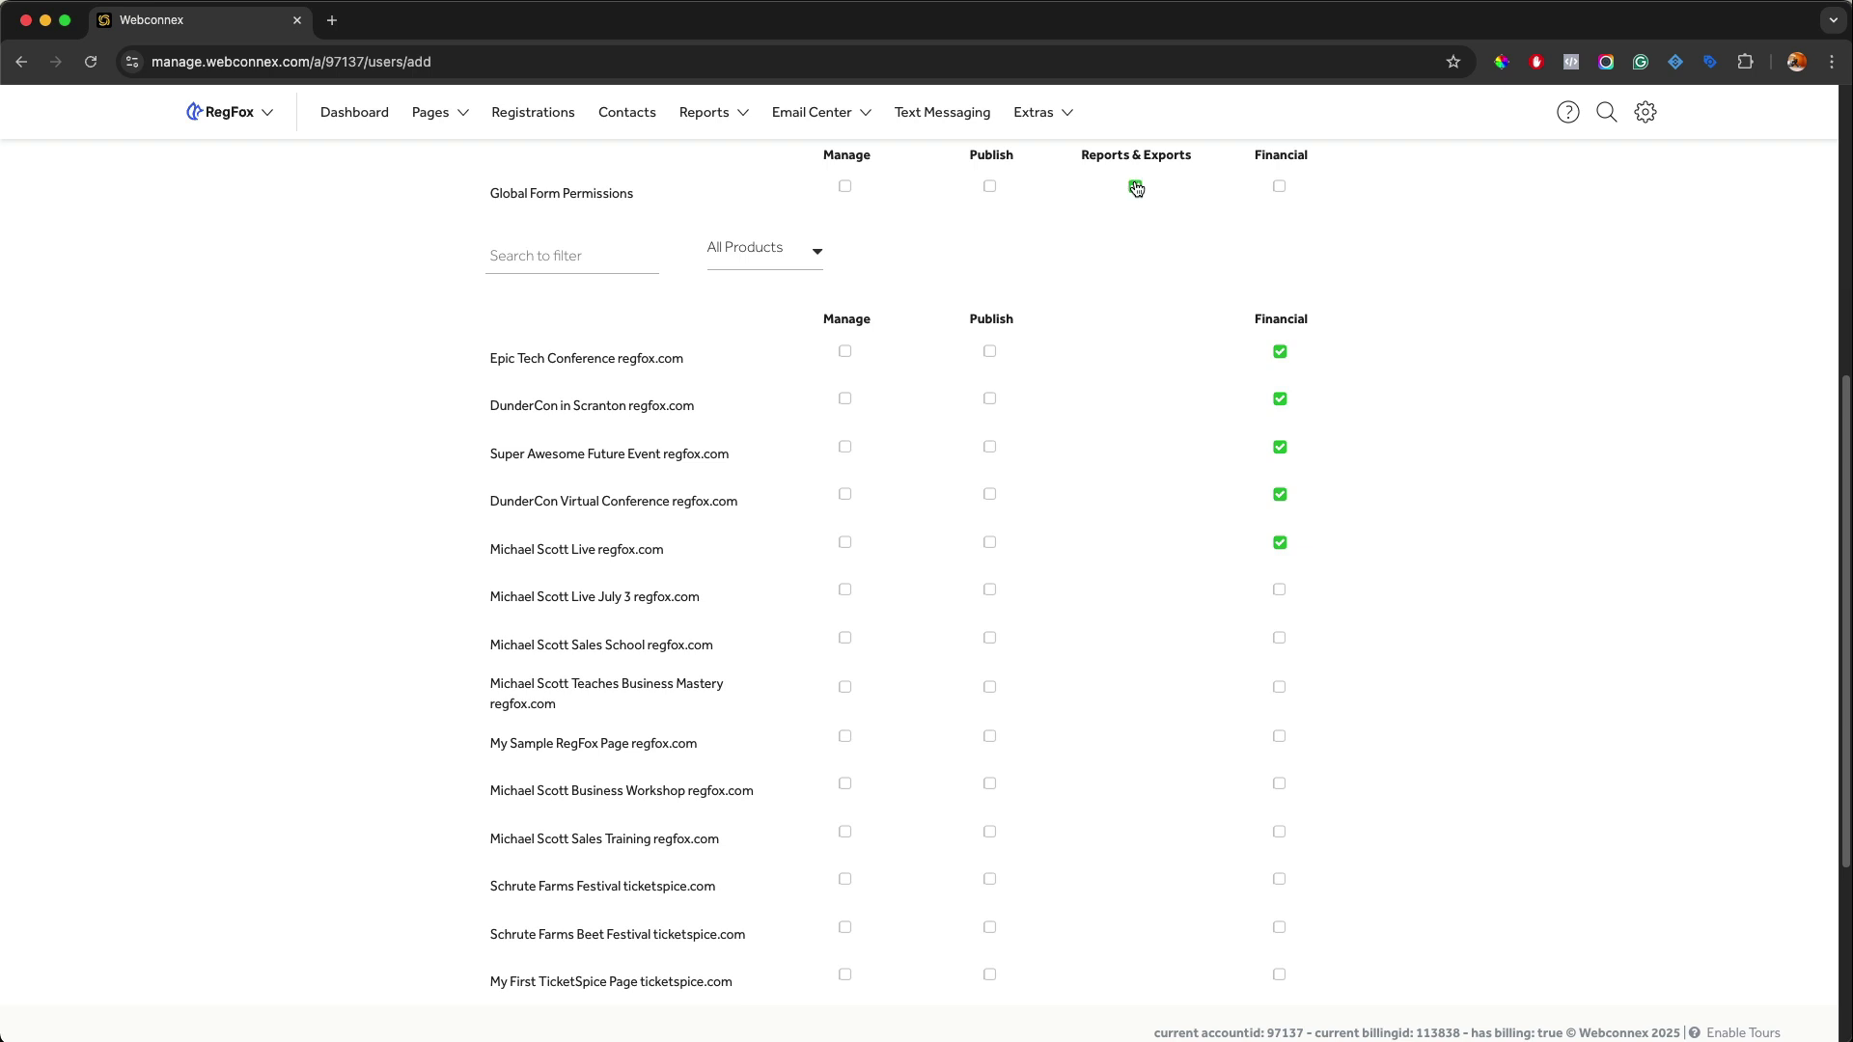
click(1279, 188)
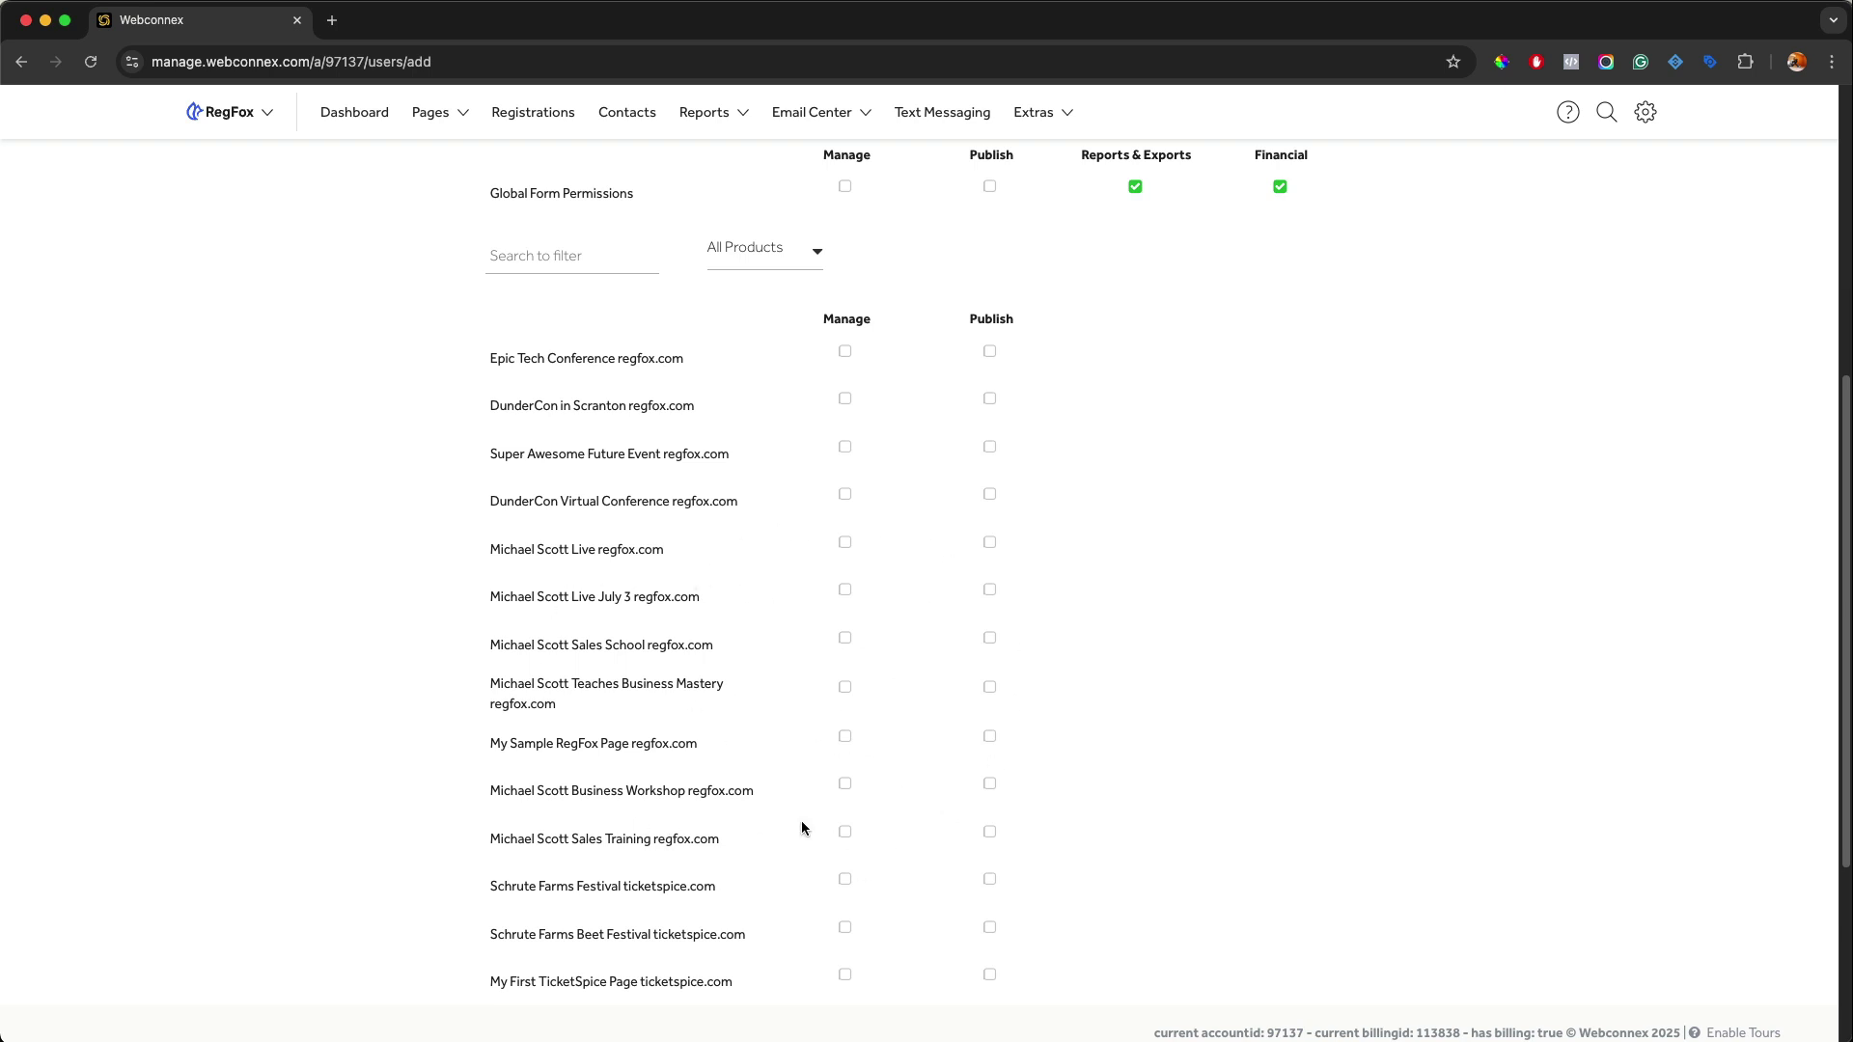
scroll(1009, 649, up, 3)
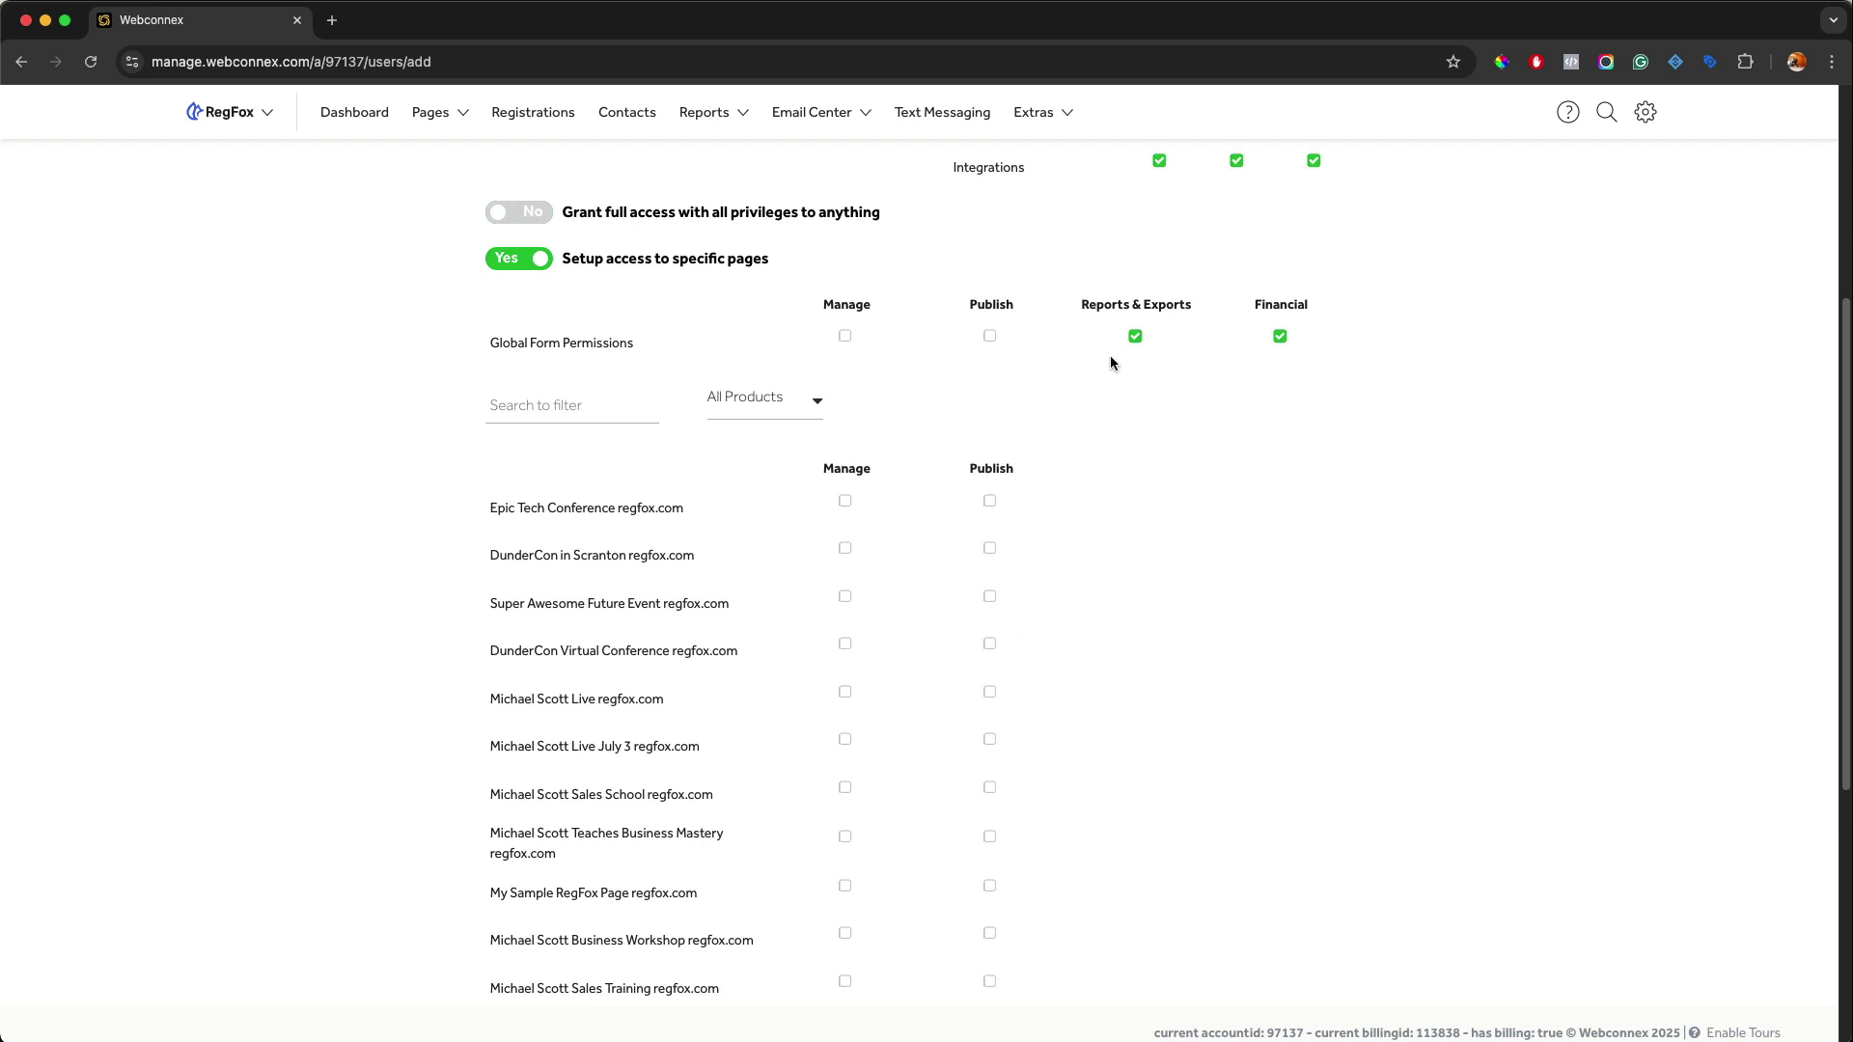
Uncheck global Reports & Exports and Financial and set 'Setup access to specific pages' to No.
click(1134, 338)
click(1279, 338)
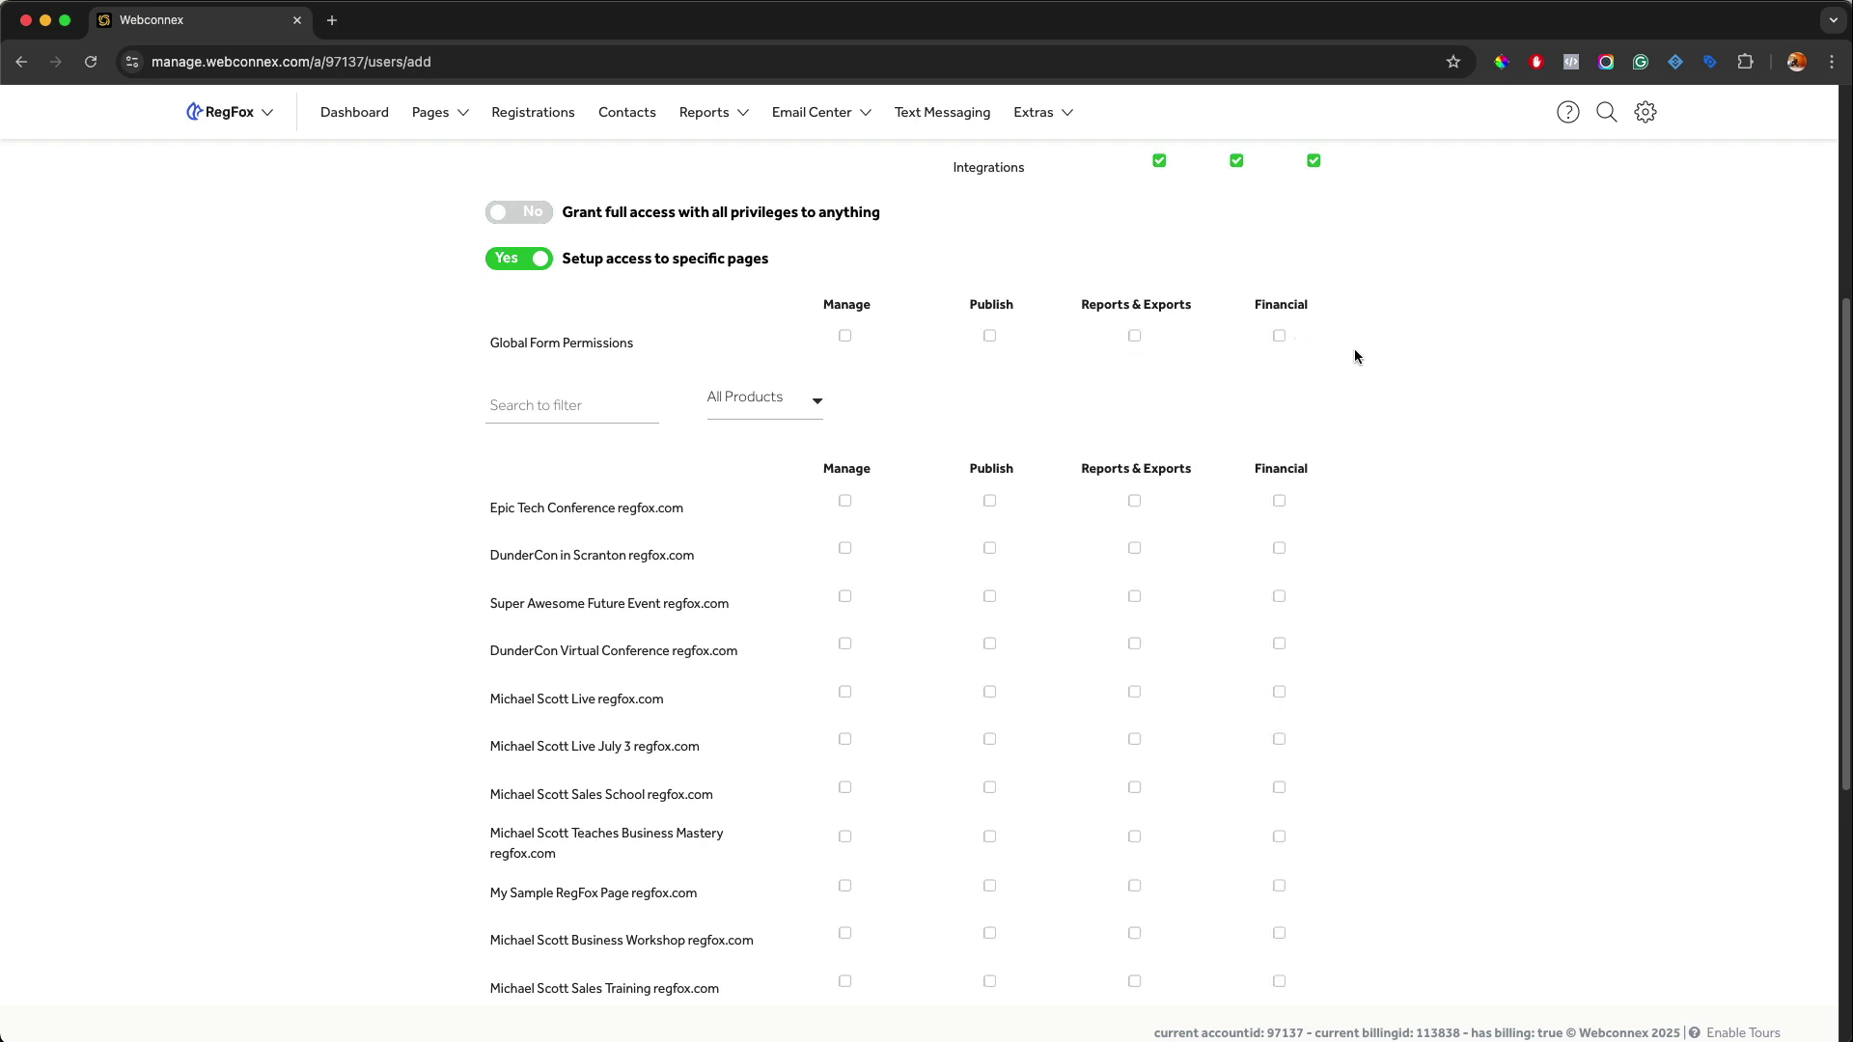
scroll(1352, 352, up, 5)
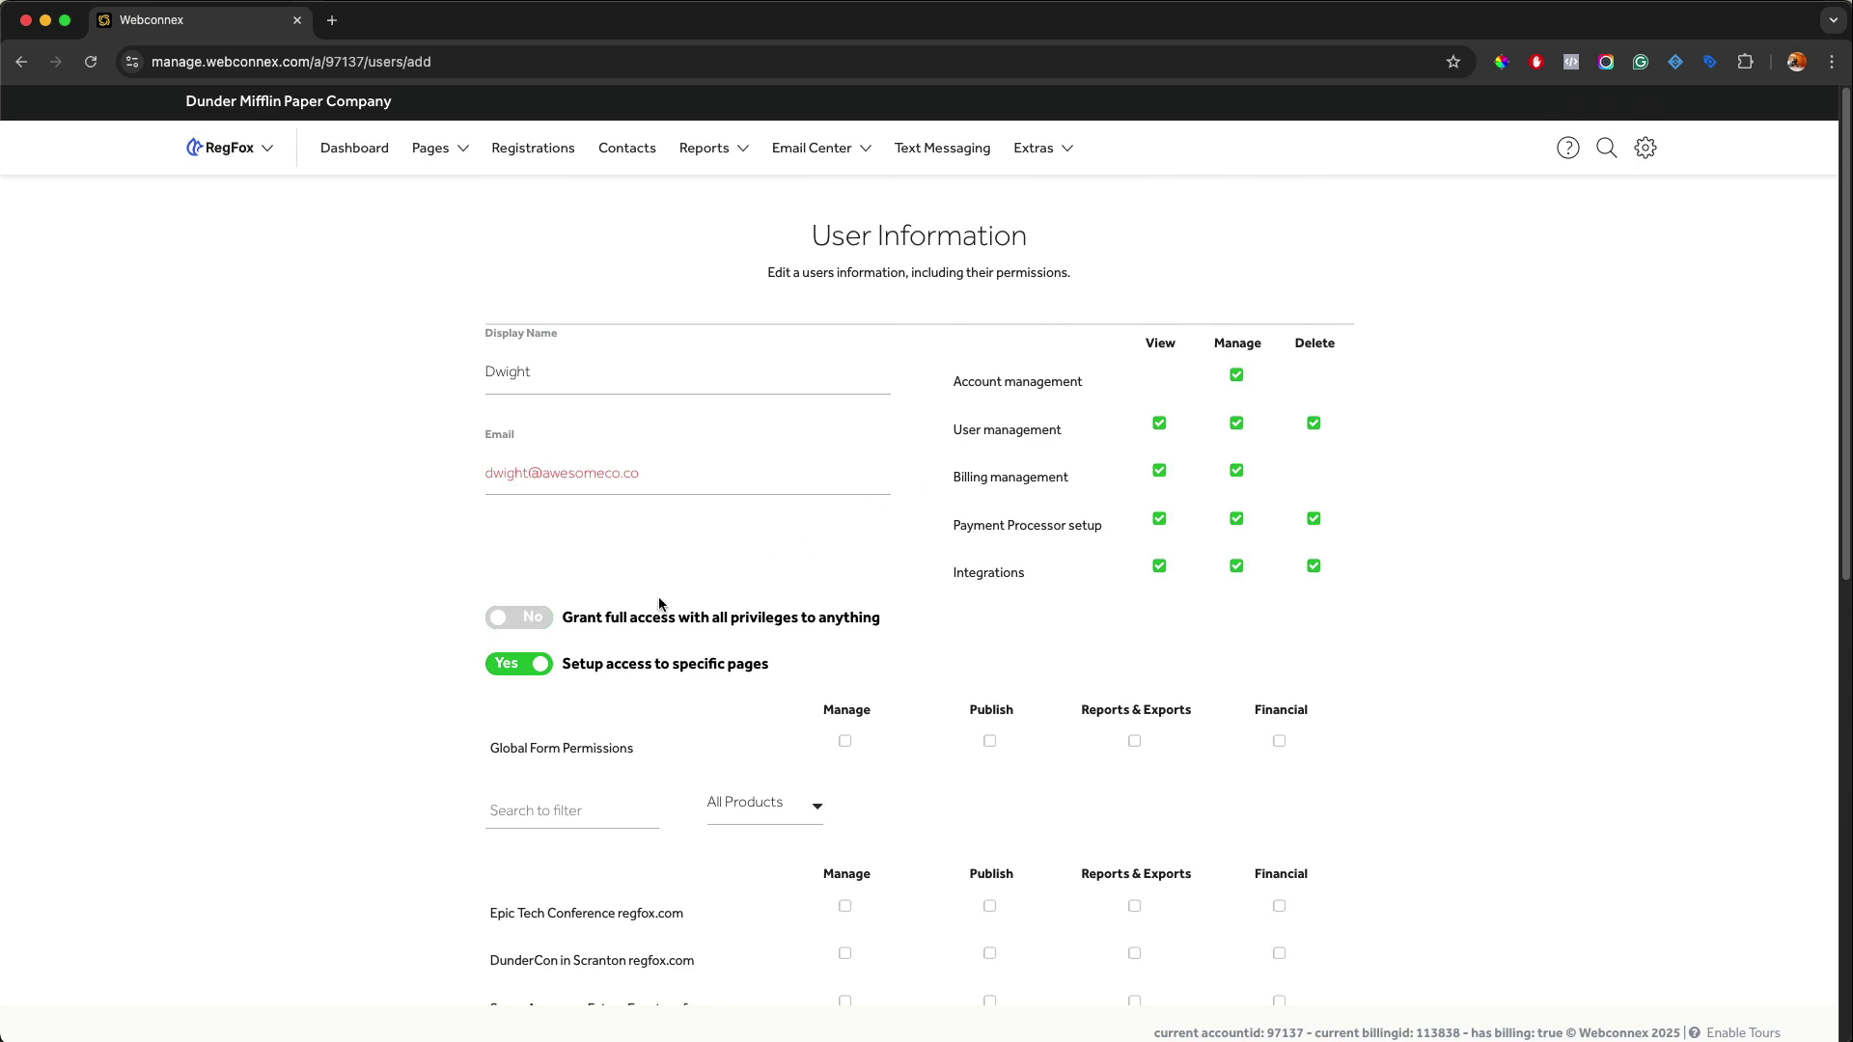
click(541, 666)
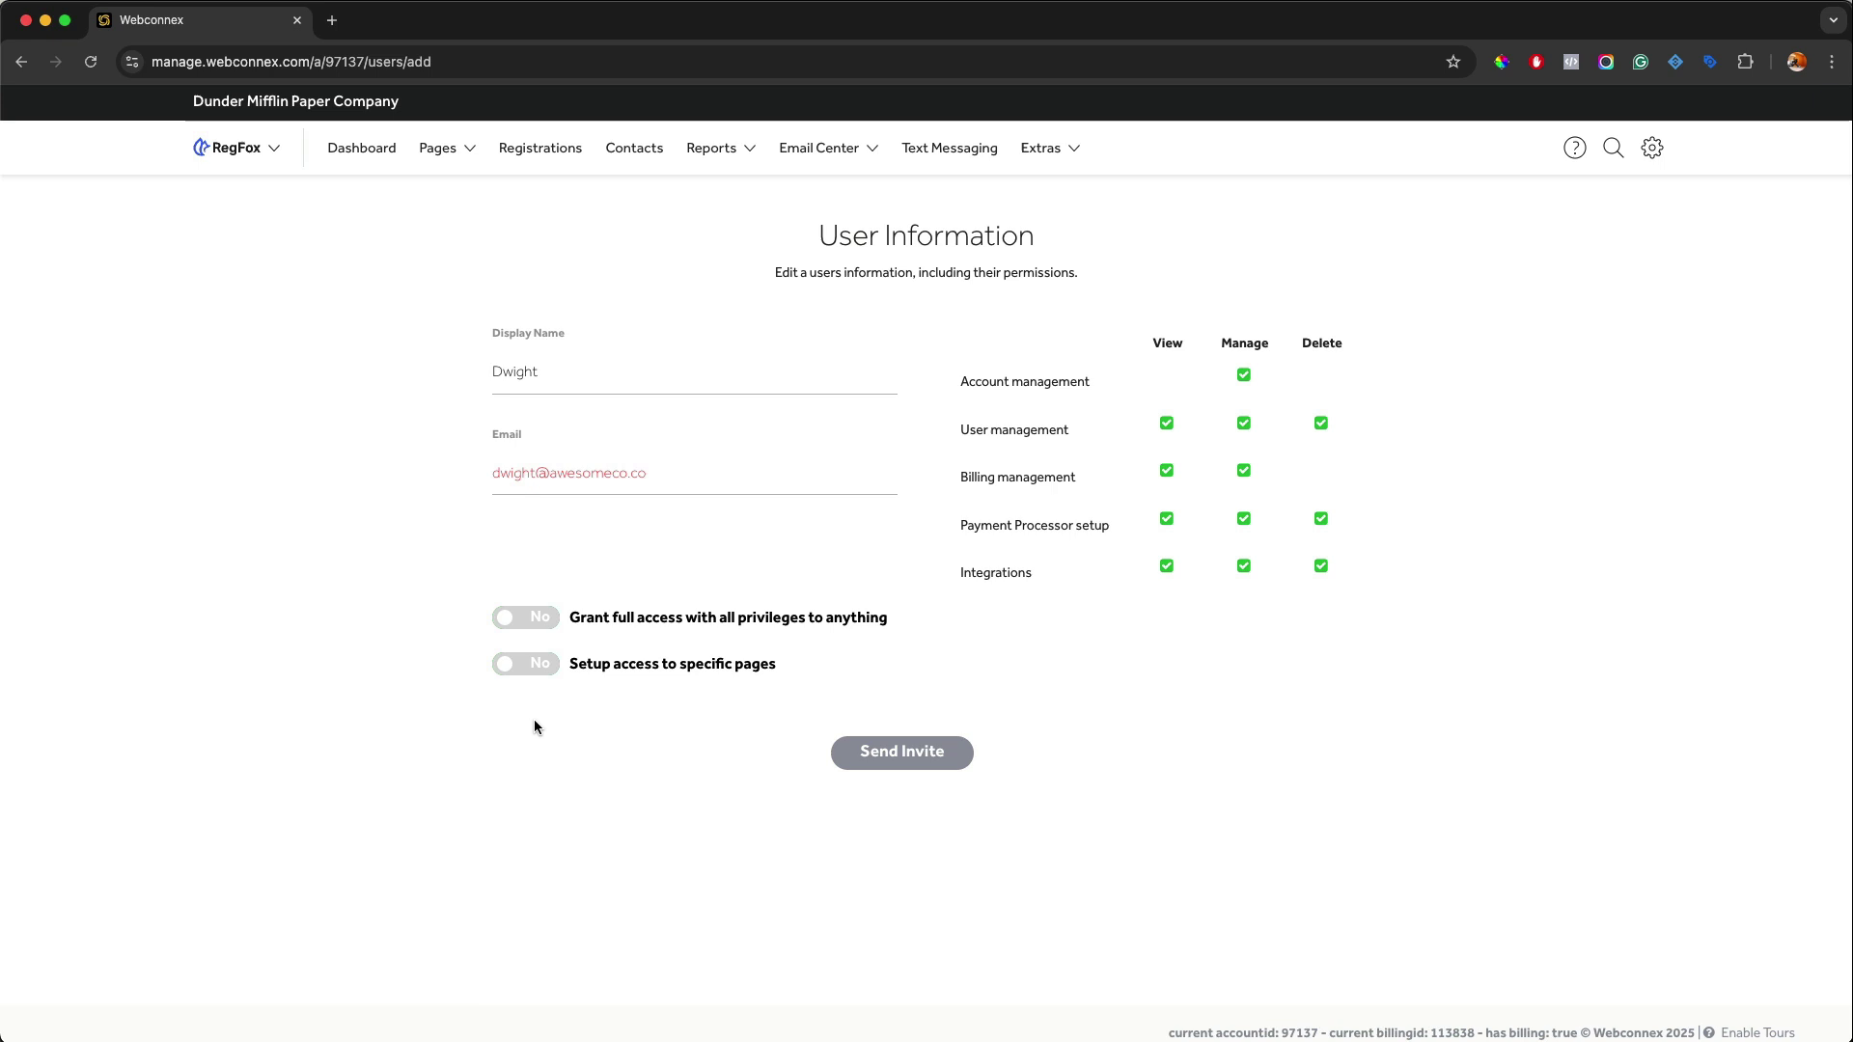
Set 'Grant full access with all privileges' to Yes and send the invite.
click(538, 629)
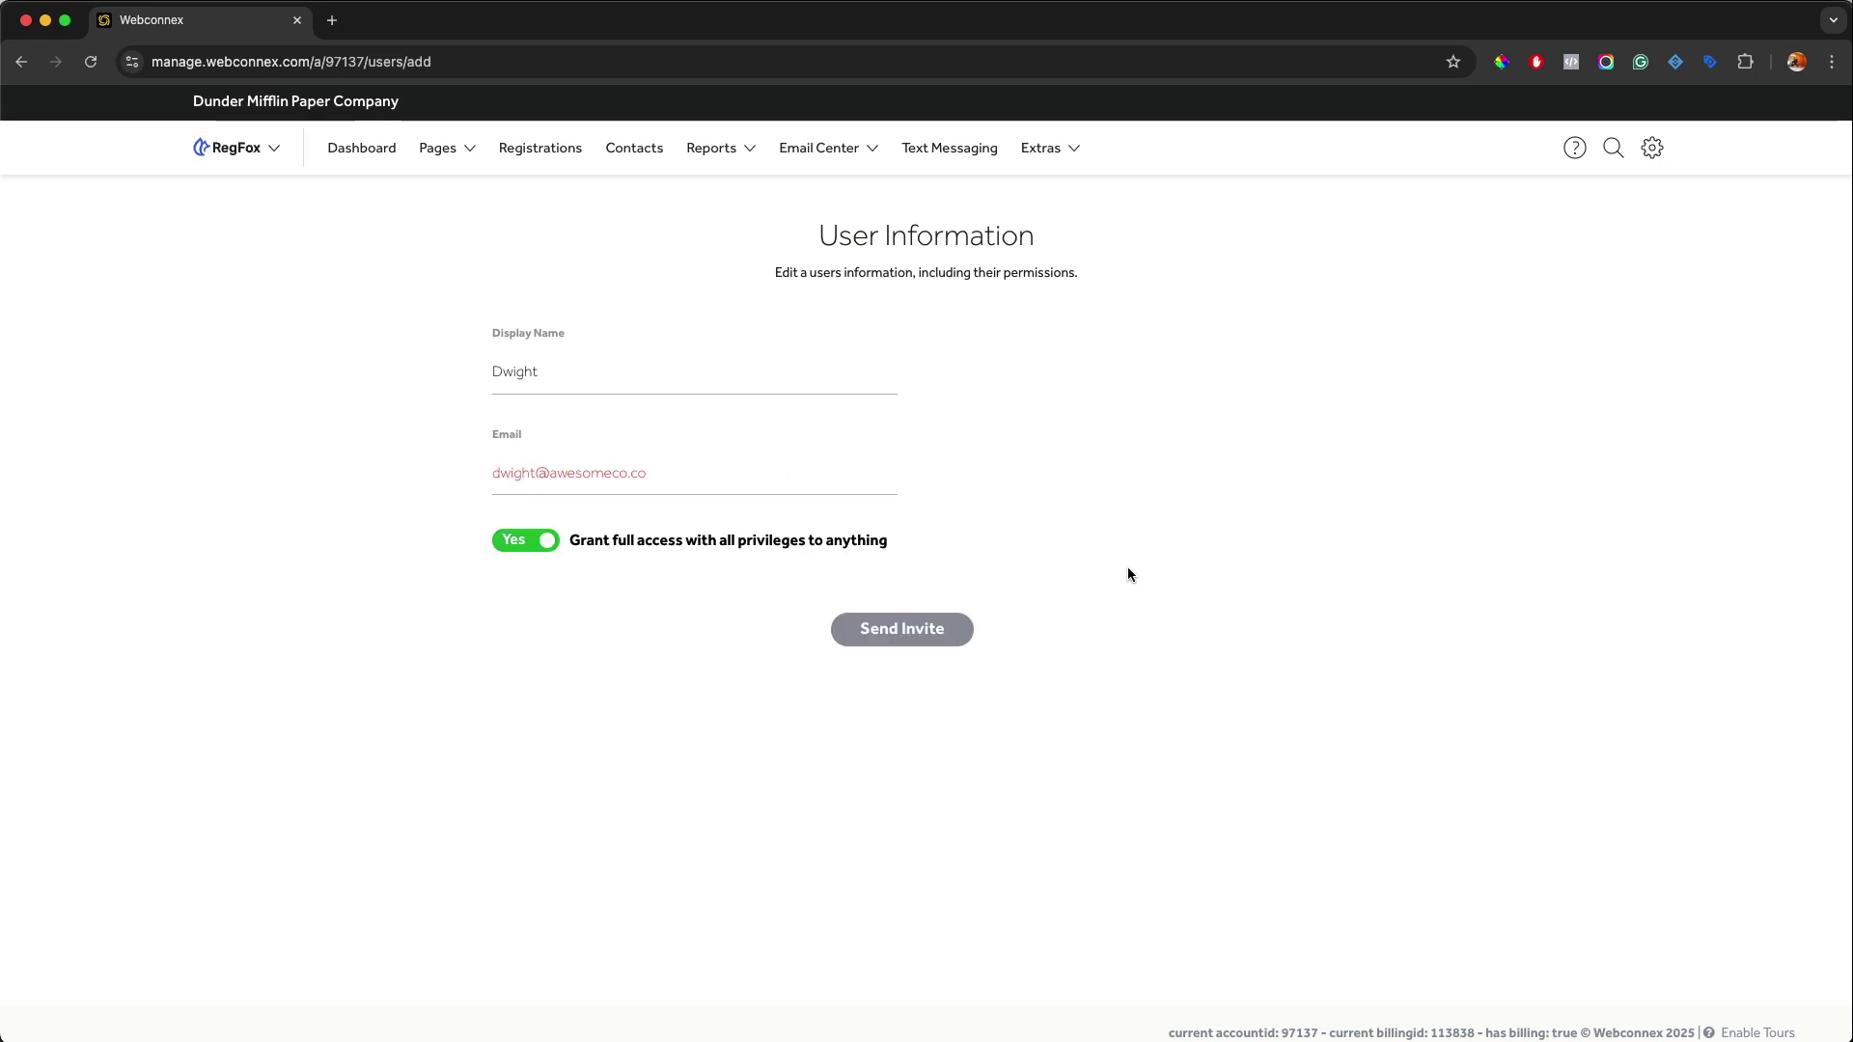
click(882, 638)
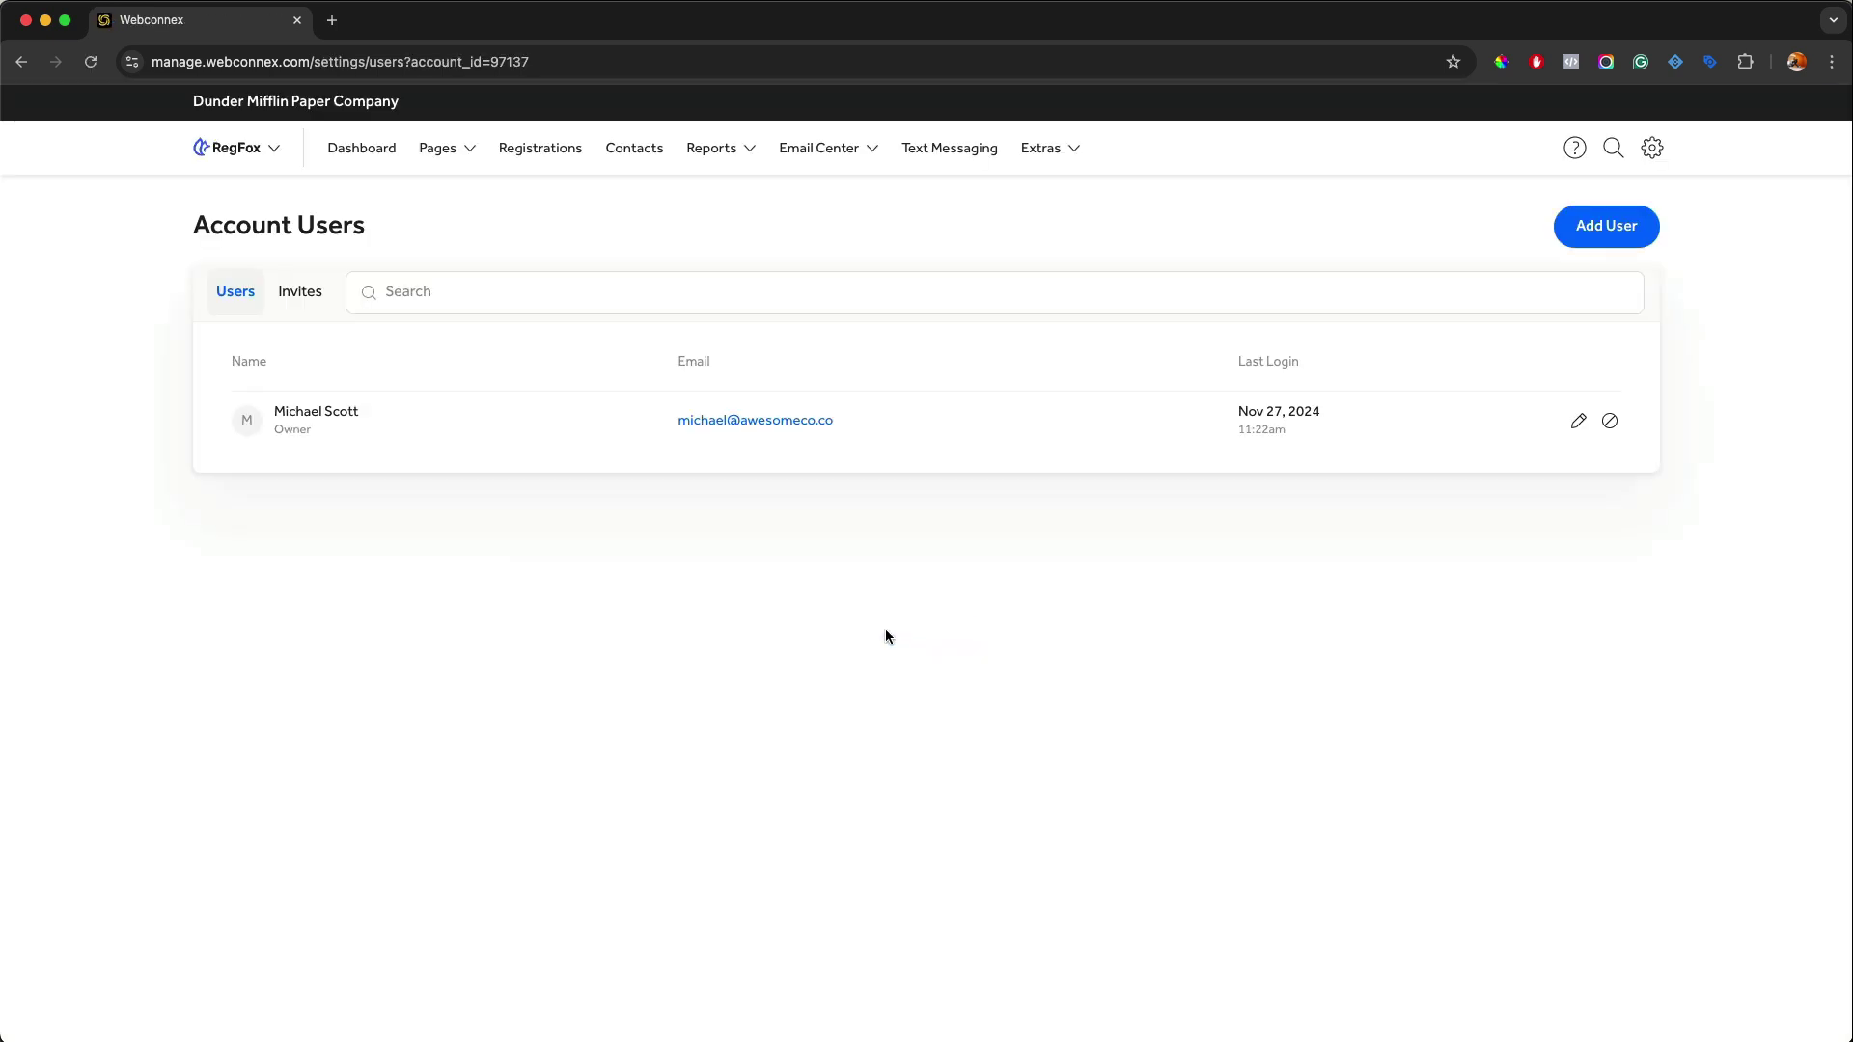
click(305, 291)
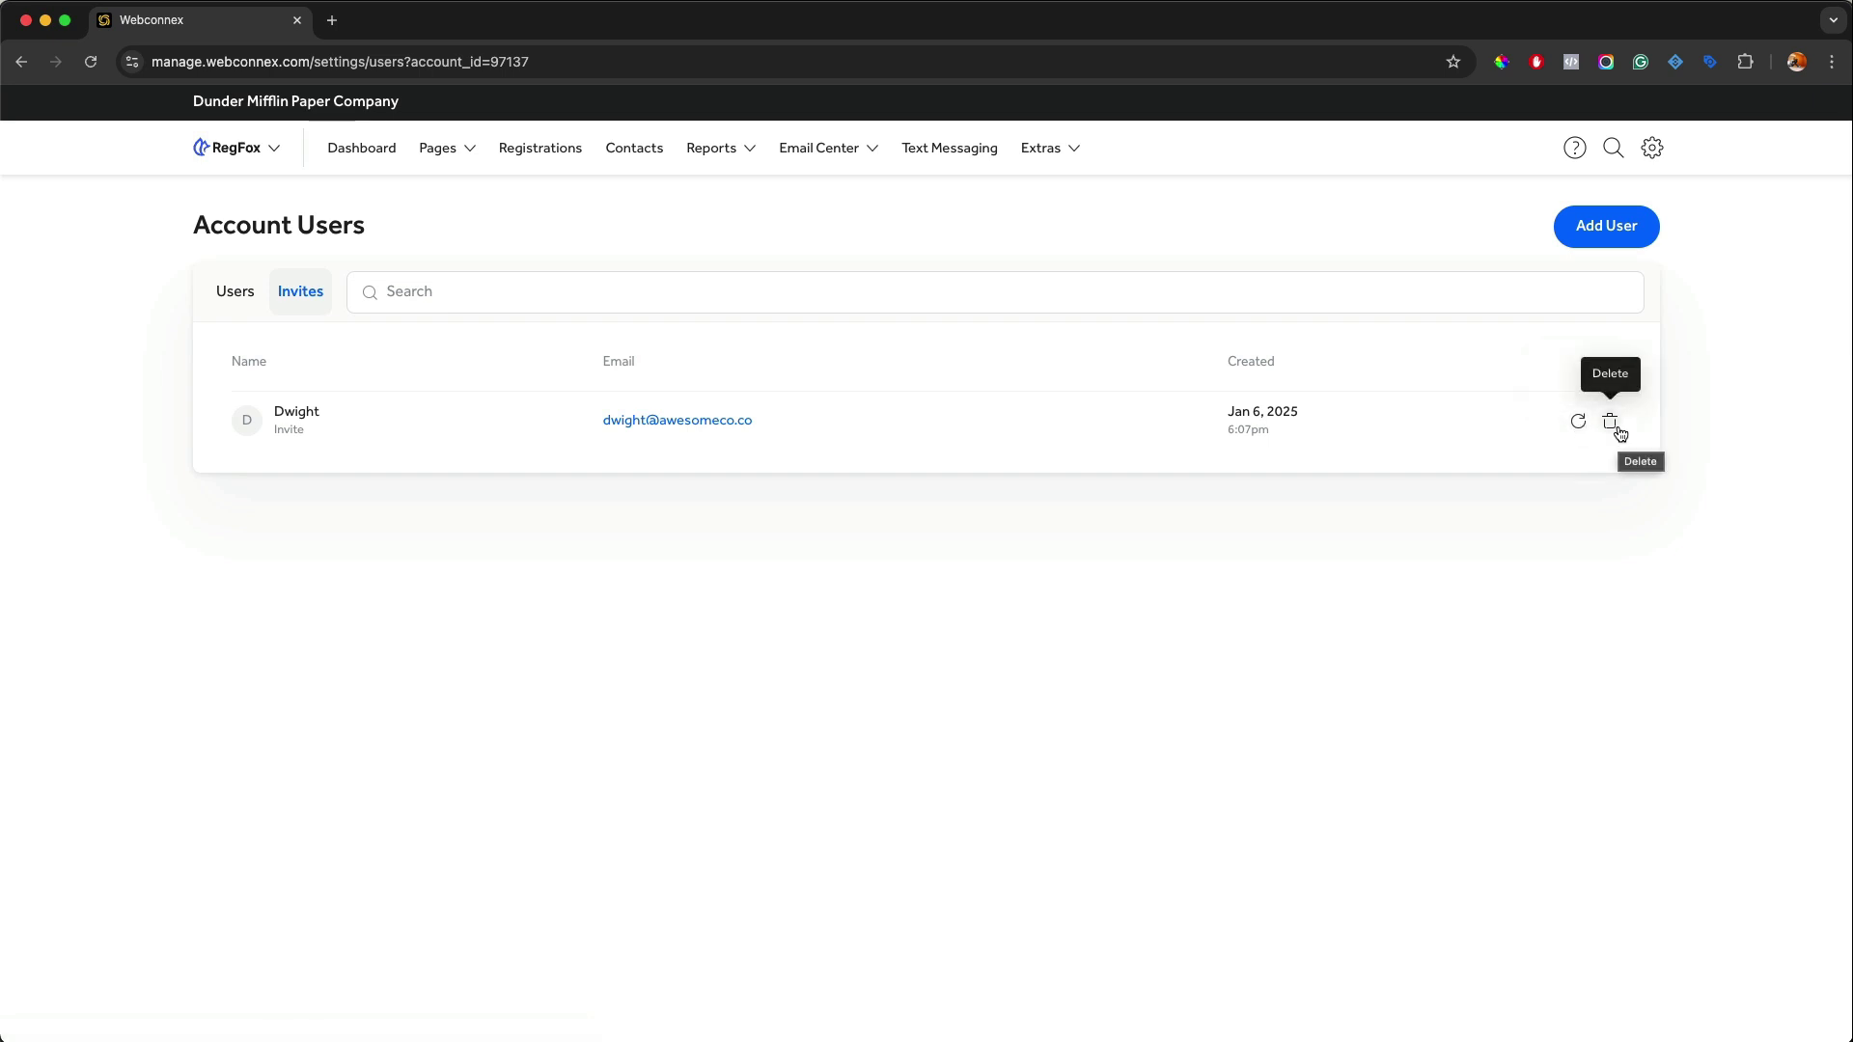
click(236, 293)
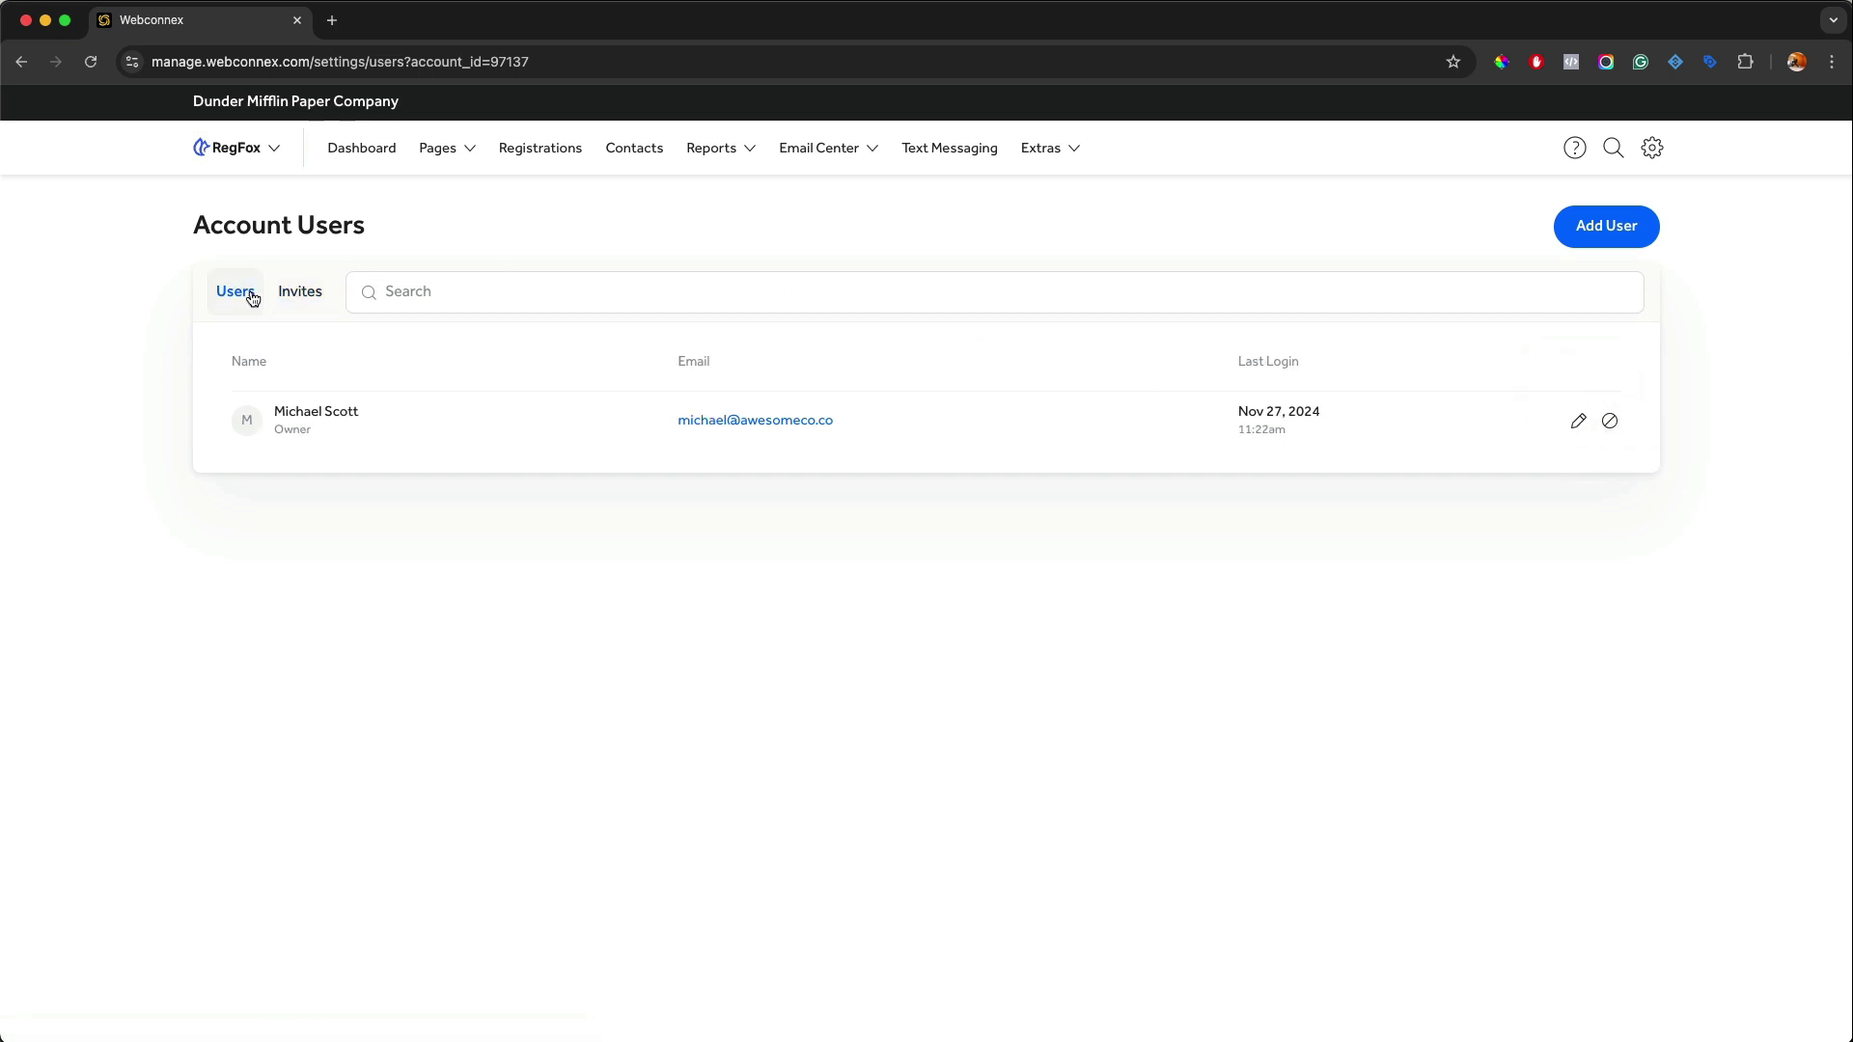